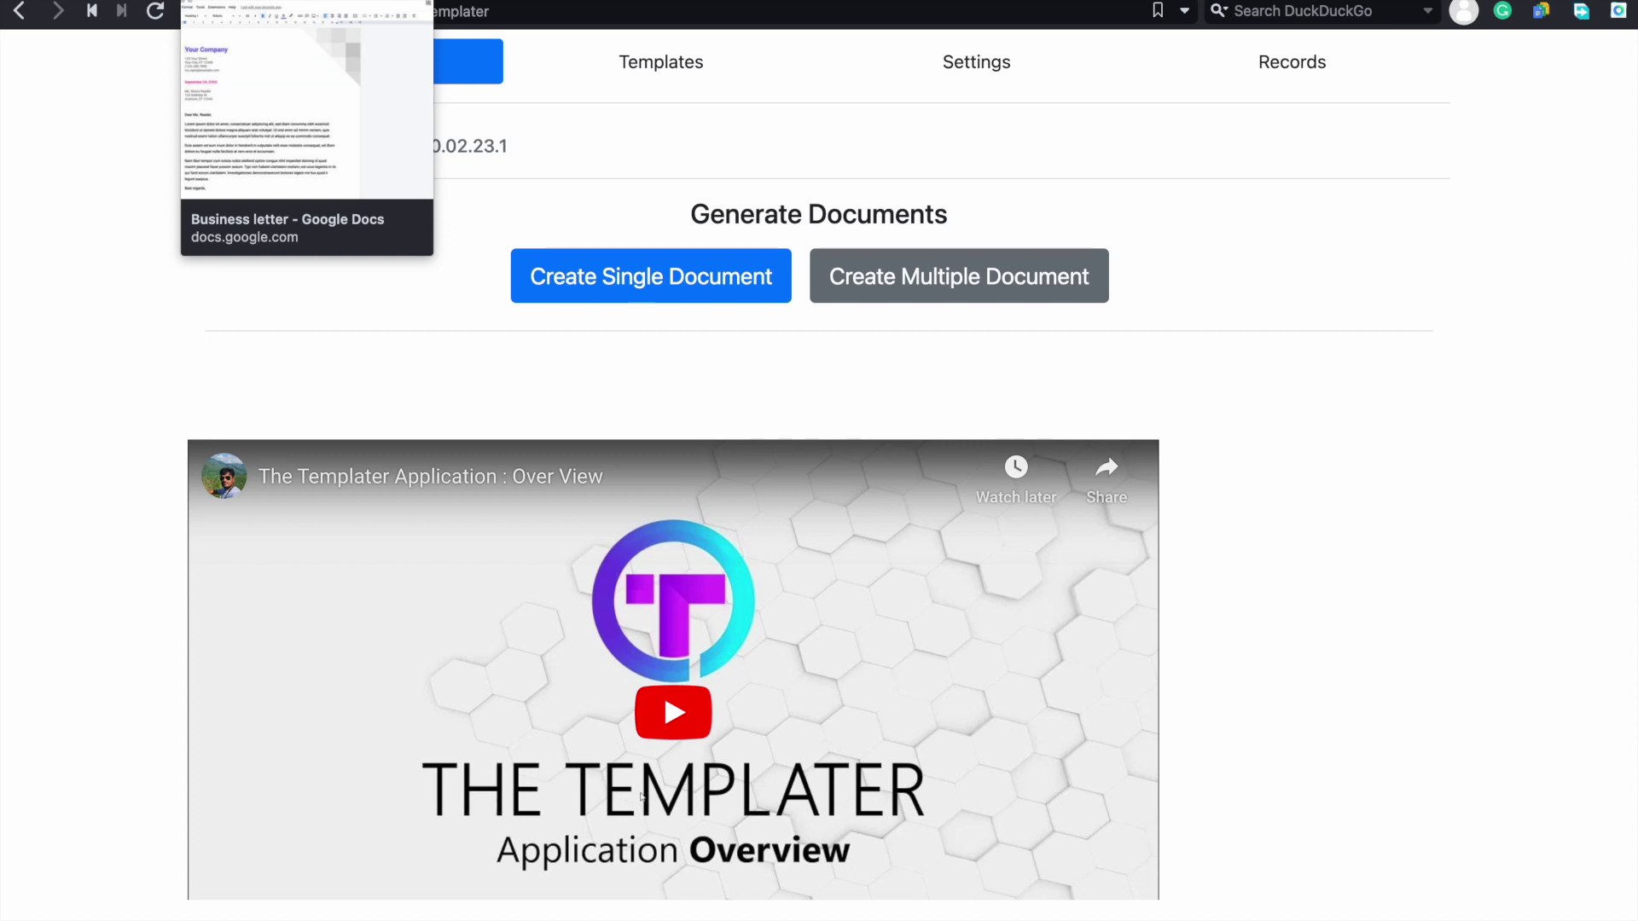
- Switch to the Business letter document and examine its layout and curly-brace placeholders from the Date field down to the signature
click(308, 2)
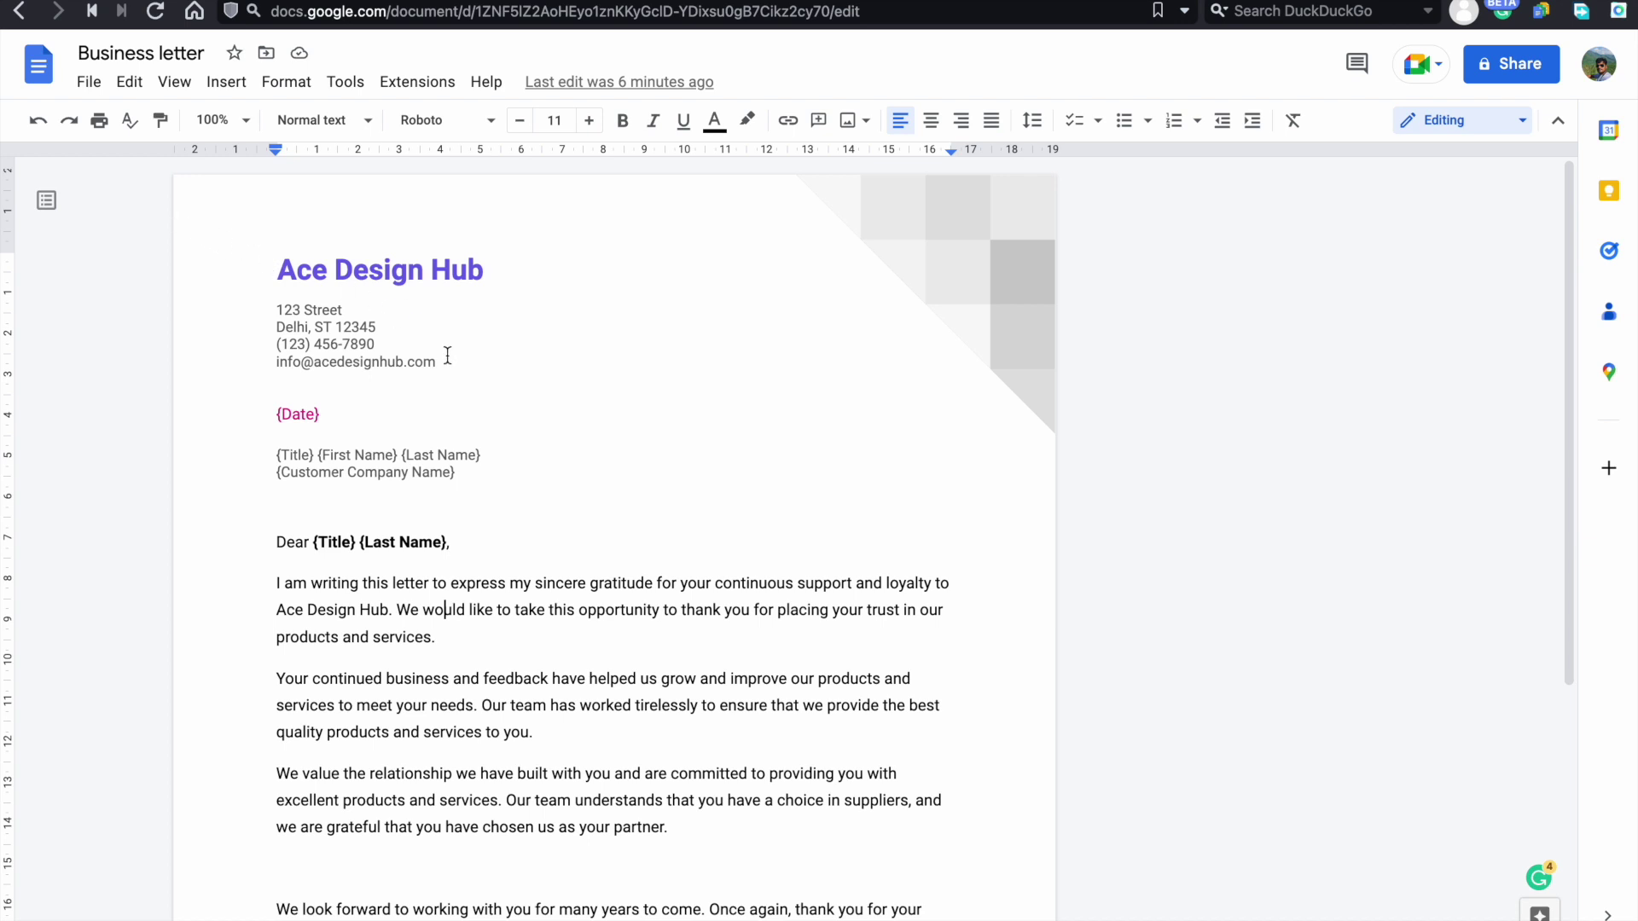
scroll(338, 548, down, 3)
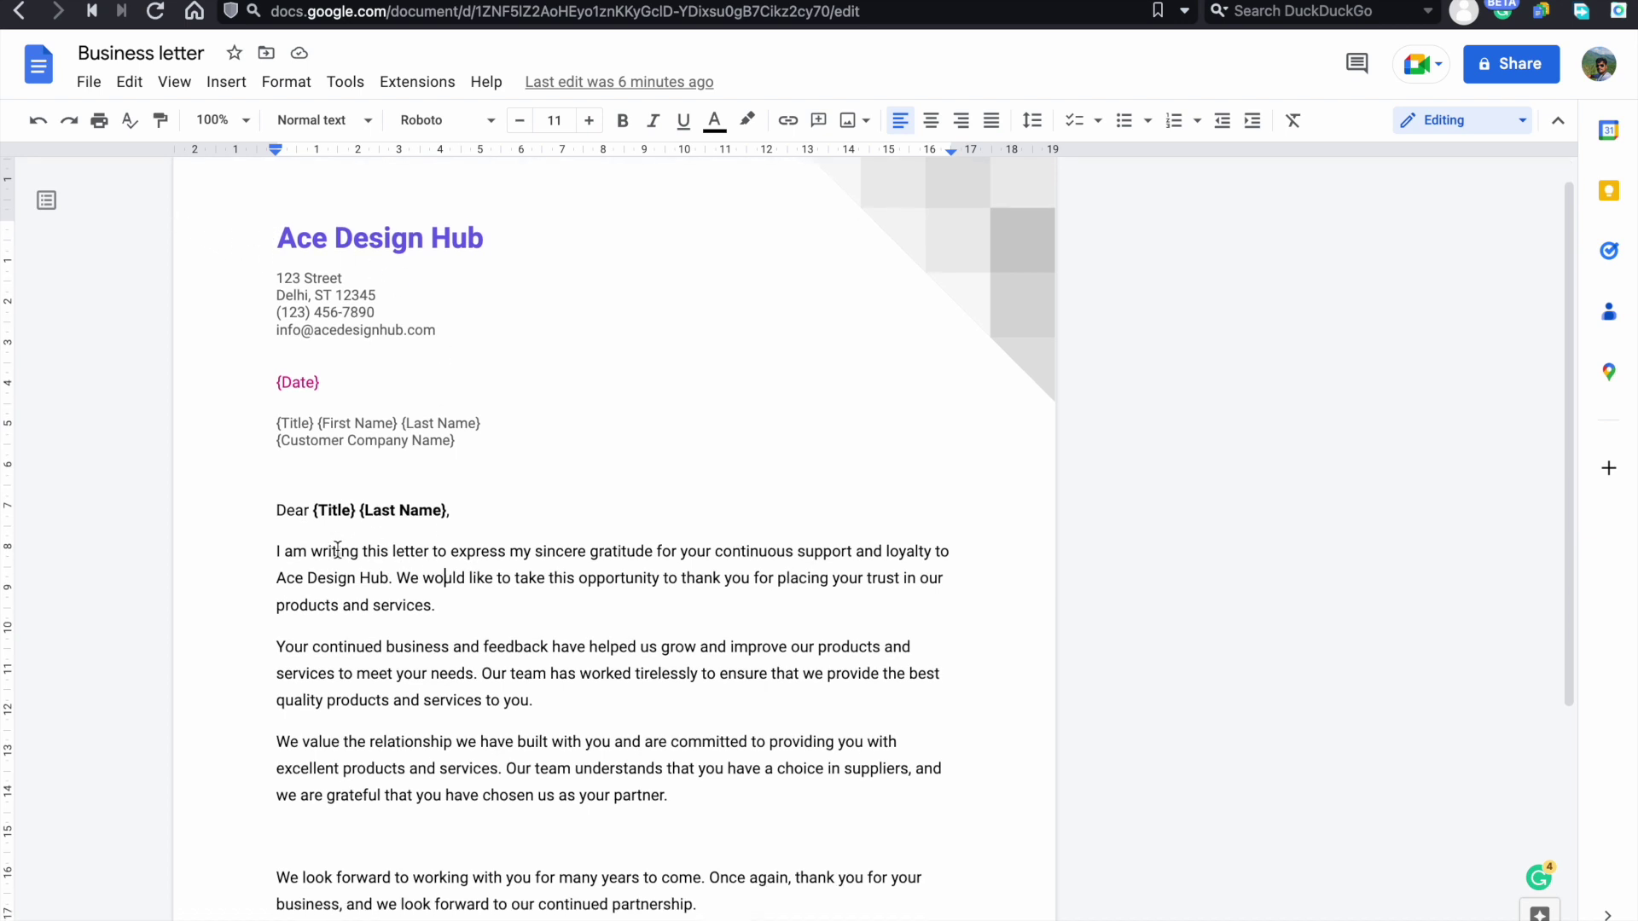
scroll(338, 550, down, 1)
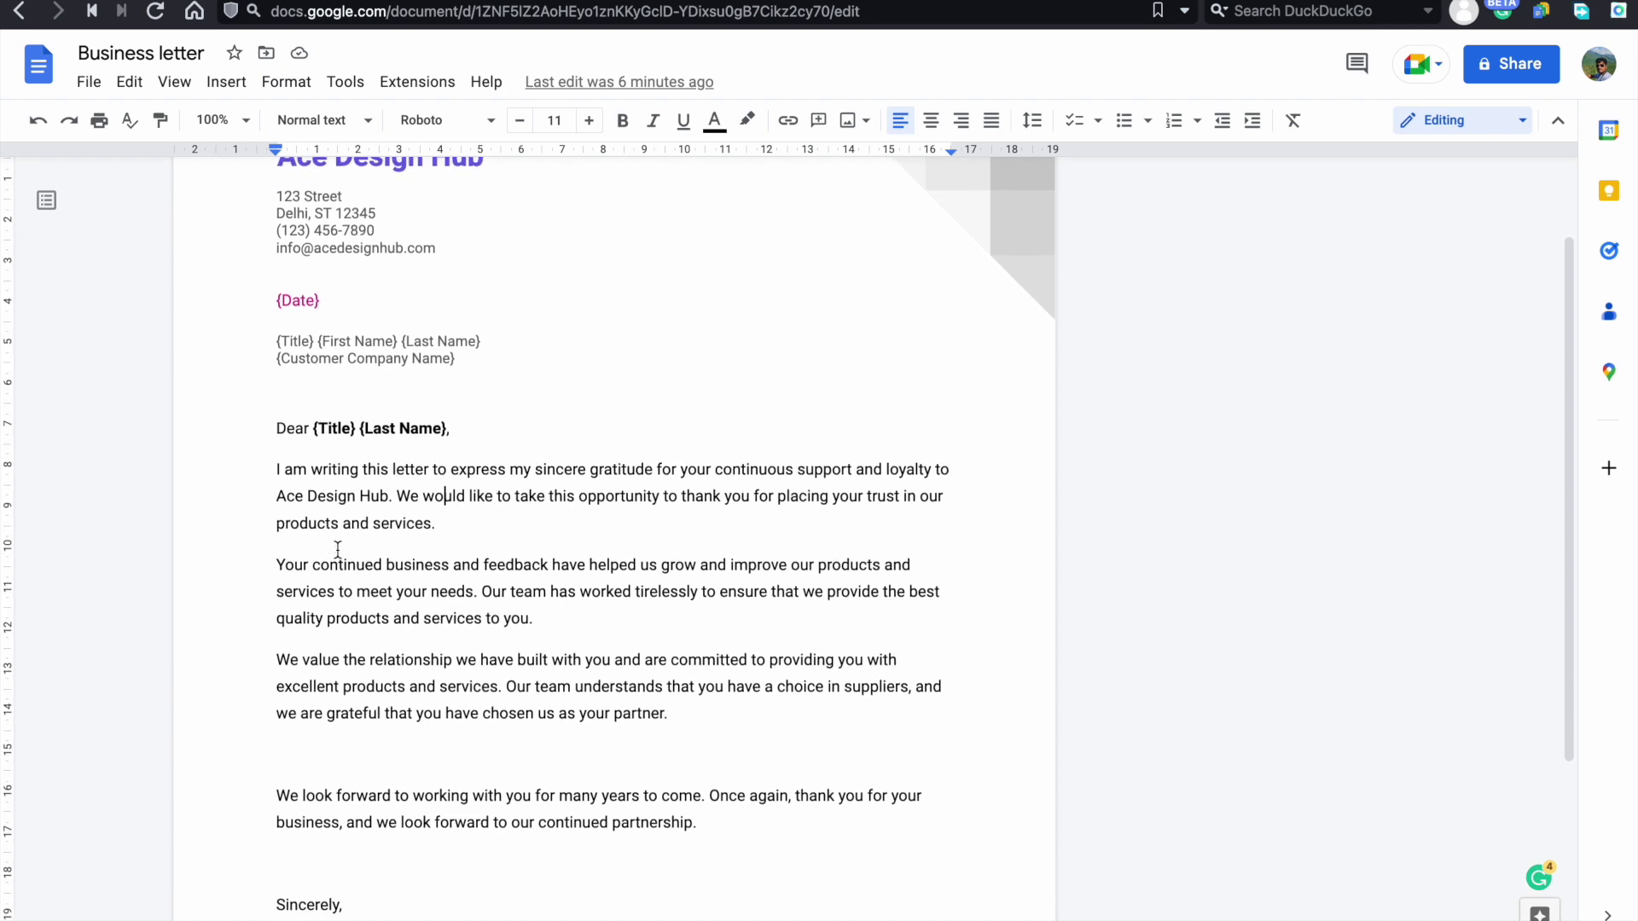
scroll(338, 549, down, 3)
scroll(338, 548, up, 6)
drag(273, 414, 331, 415)
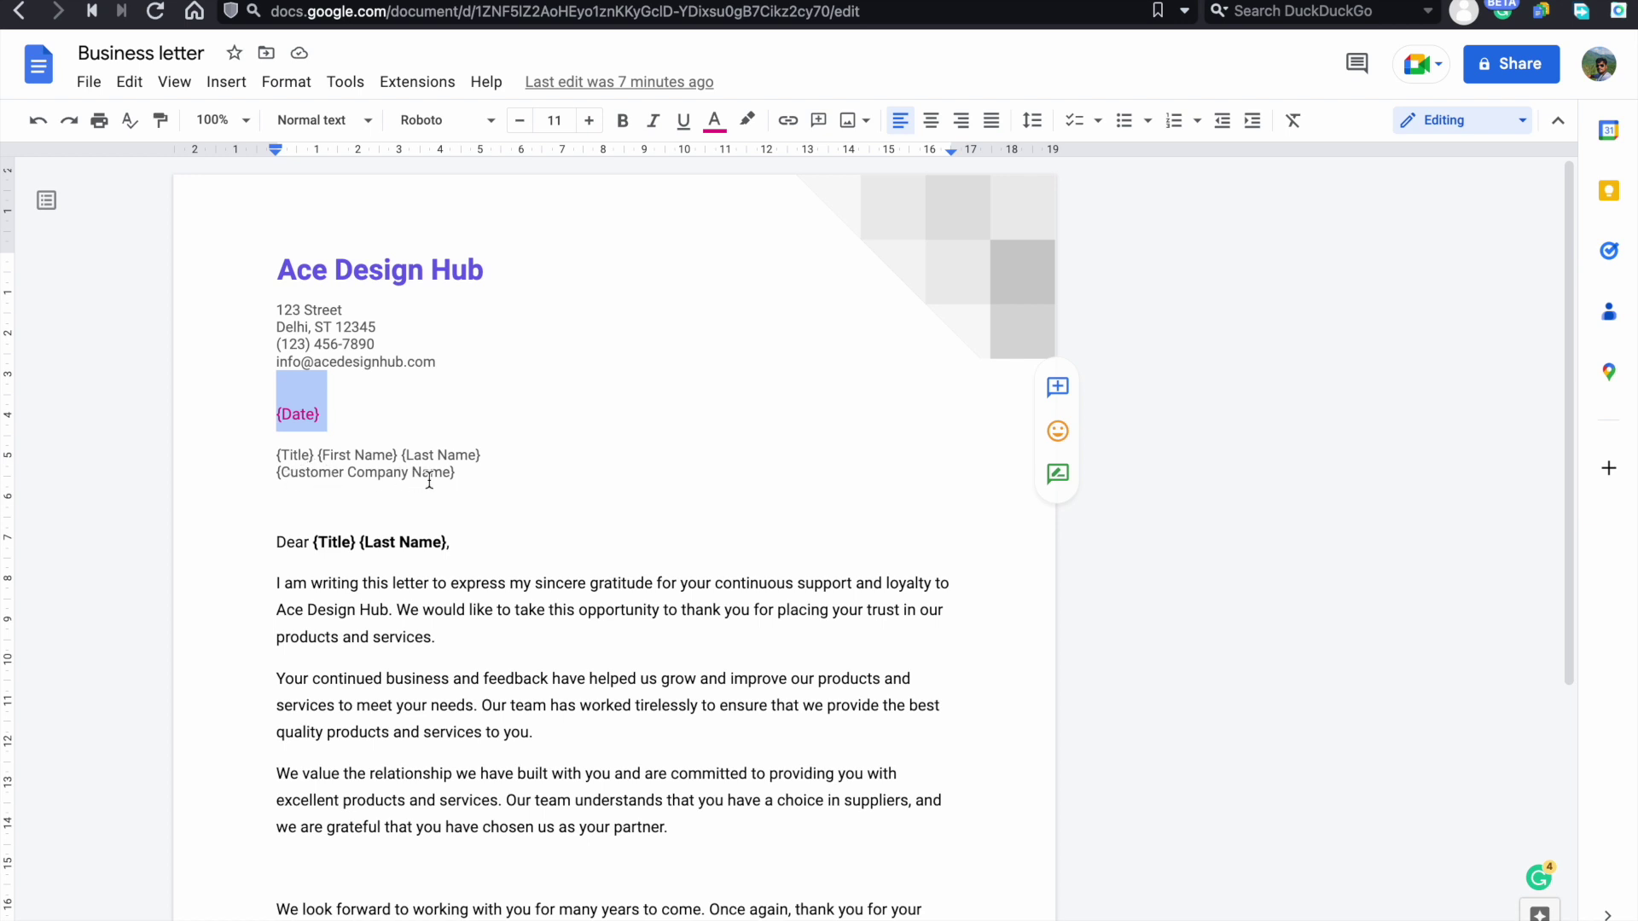
click(468, 477)
scroll(433, 614, down, 3)
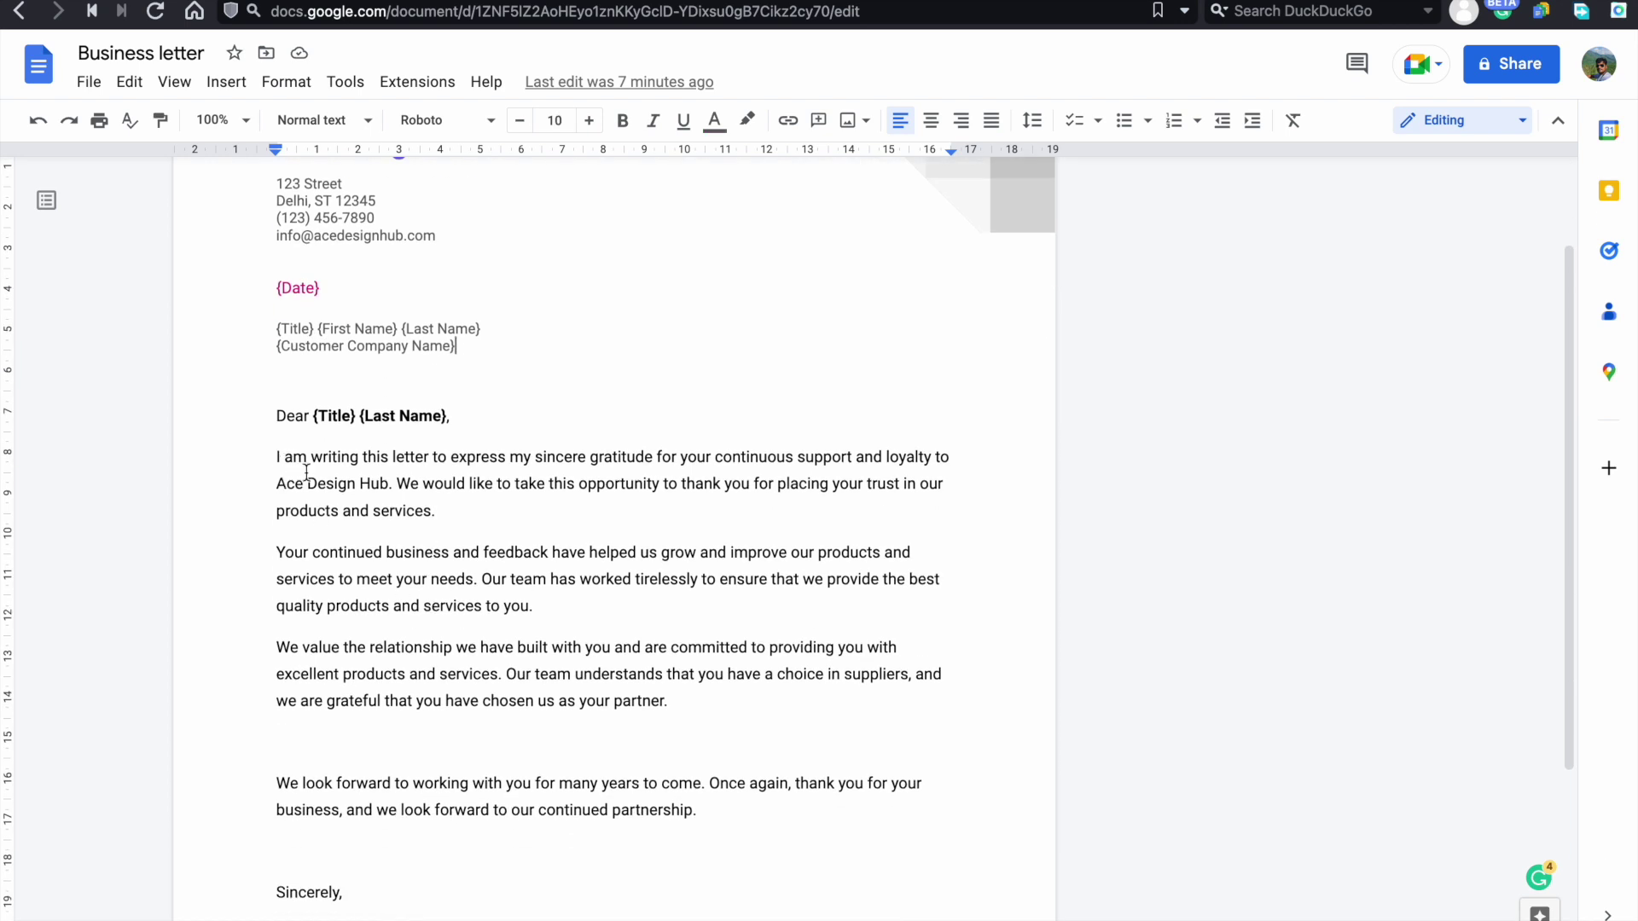
scroll(622, 788, down, 1)
scroll(622, 788, down, 2)
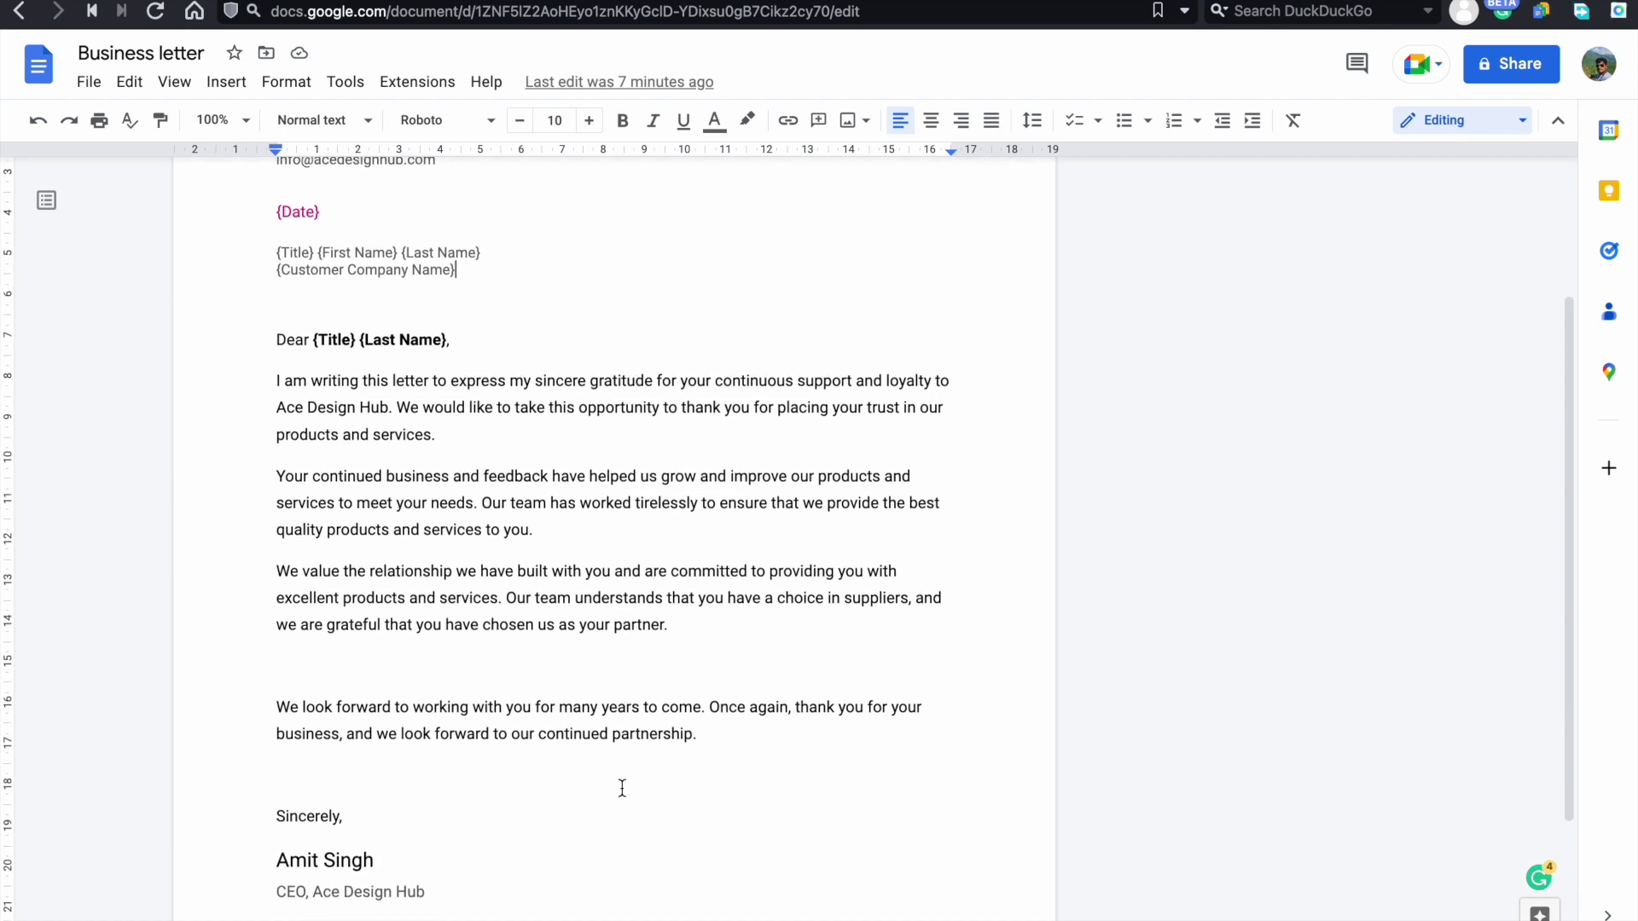
scroll(622, 788, down, 1)
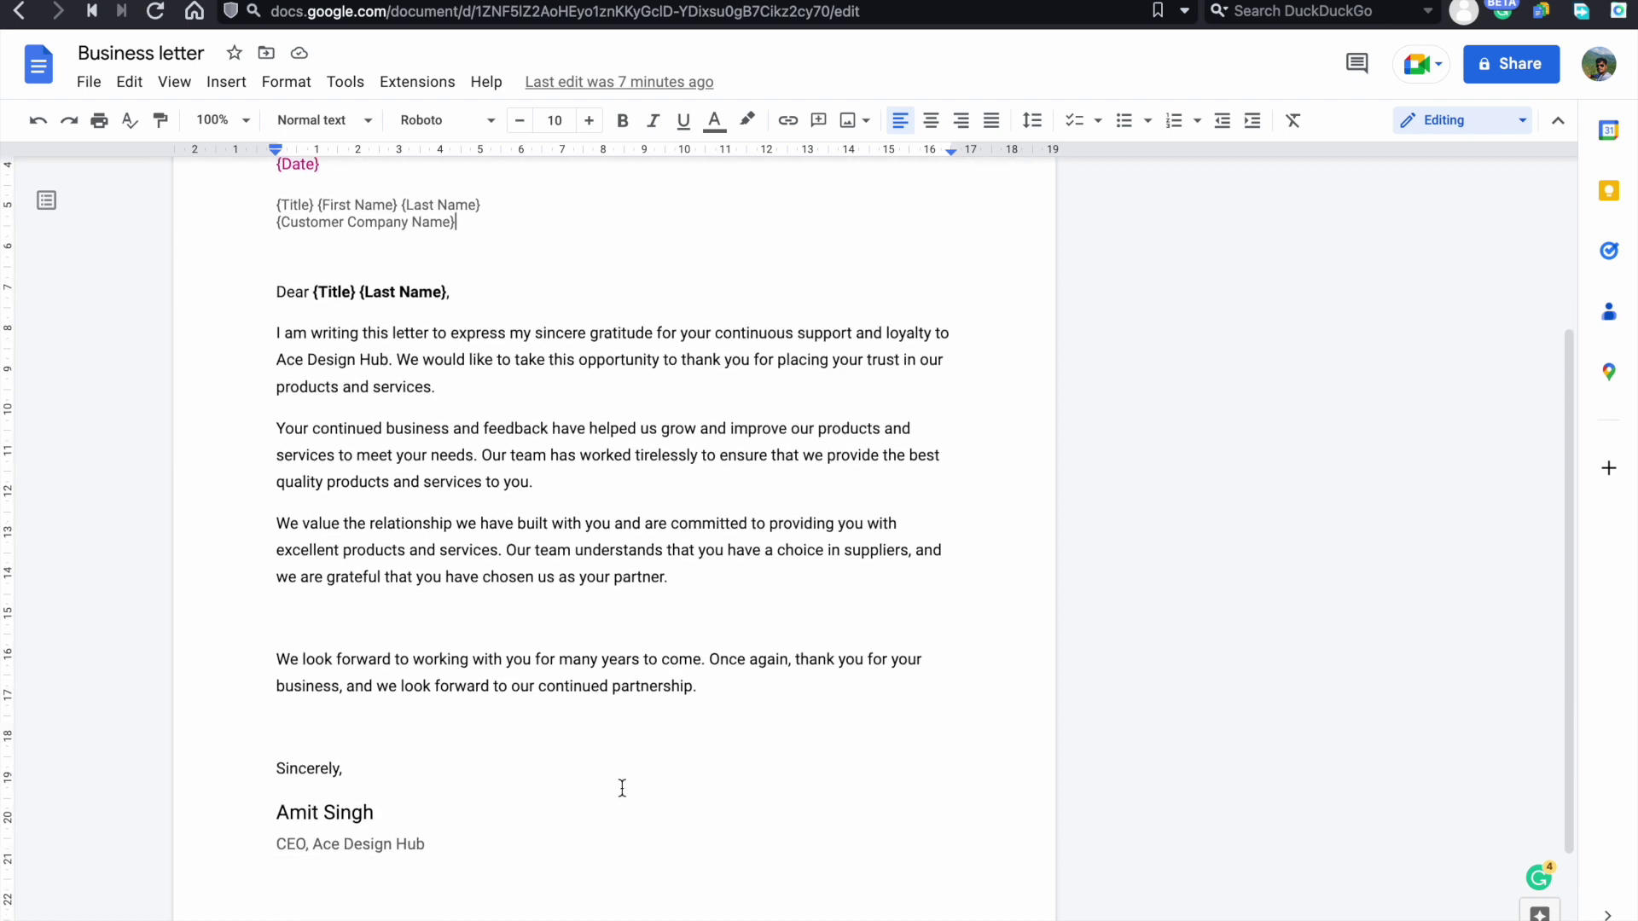
scroll(622, 788, up, 5)
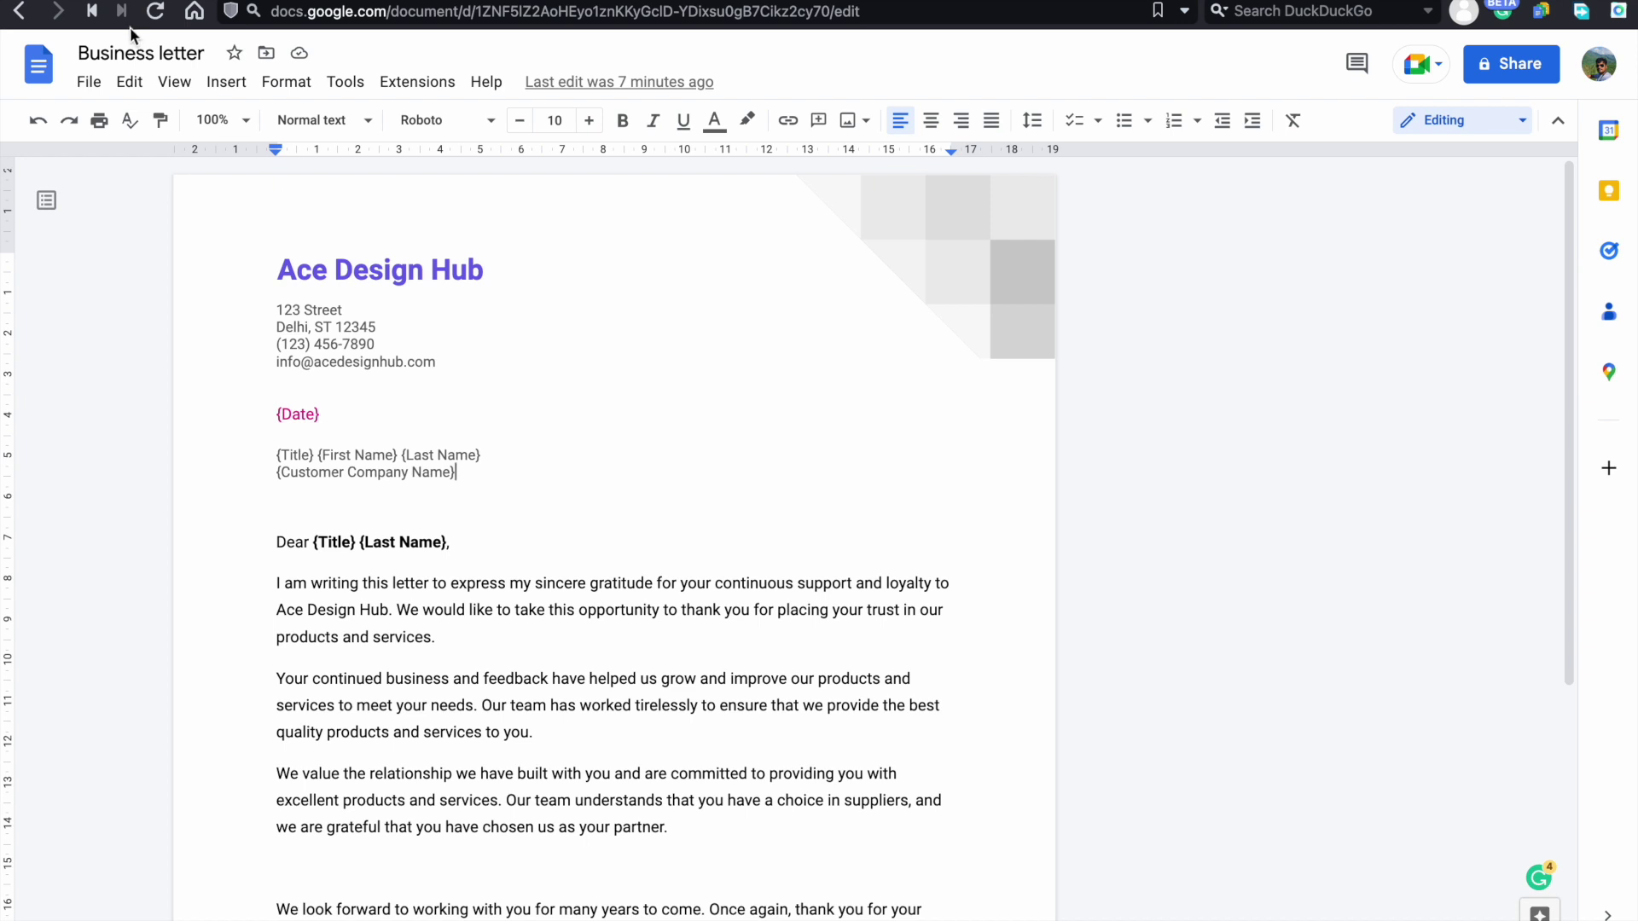
- Switch back to The Templater, start creating multiple documents from the business letter template, get its details and open the batch data
click(128, 2)
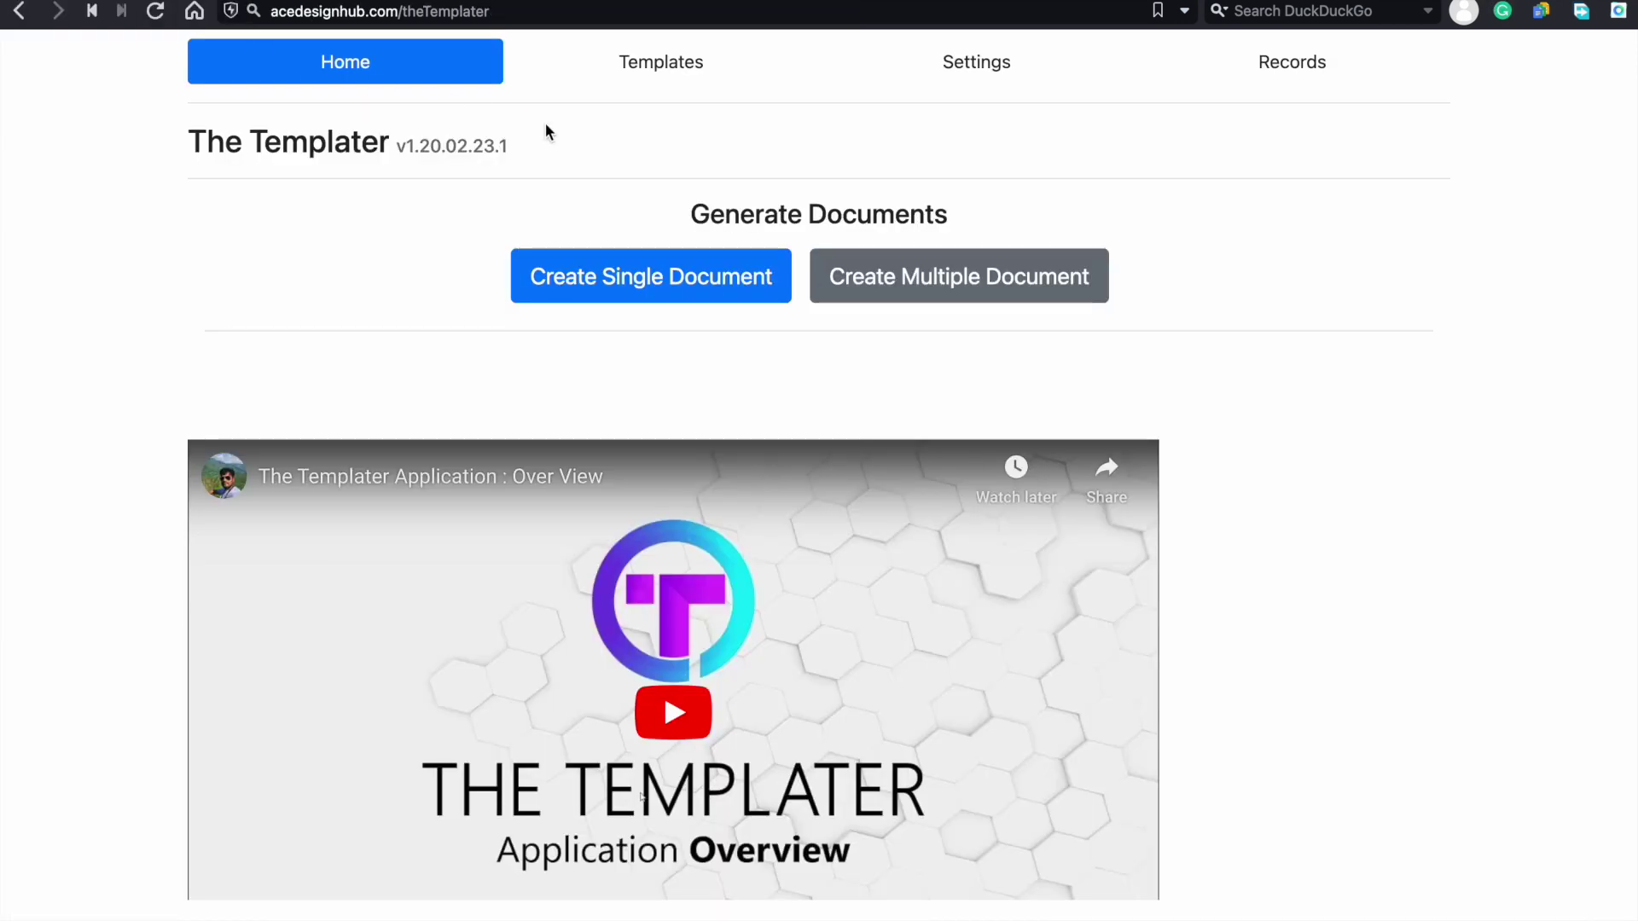
click(866, 277)
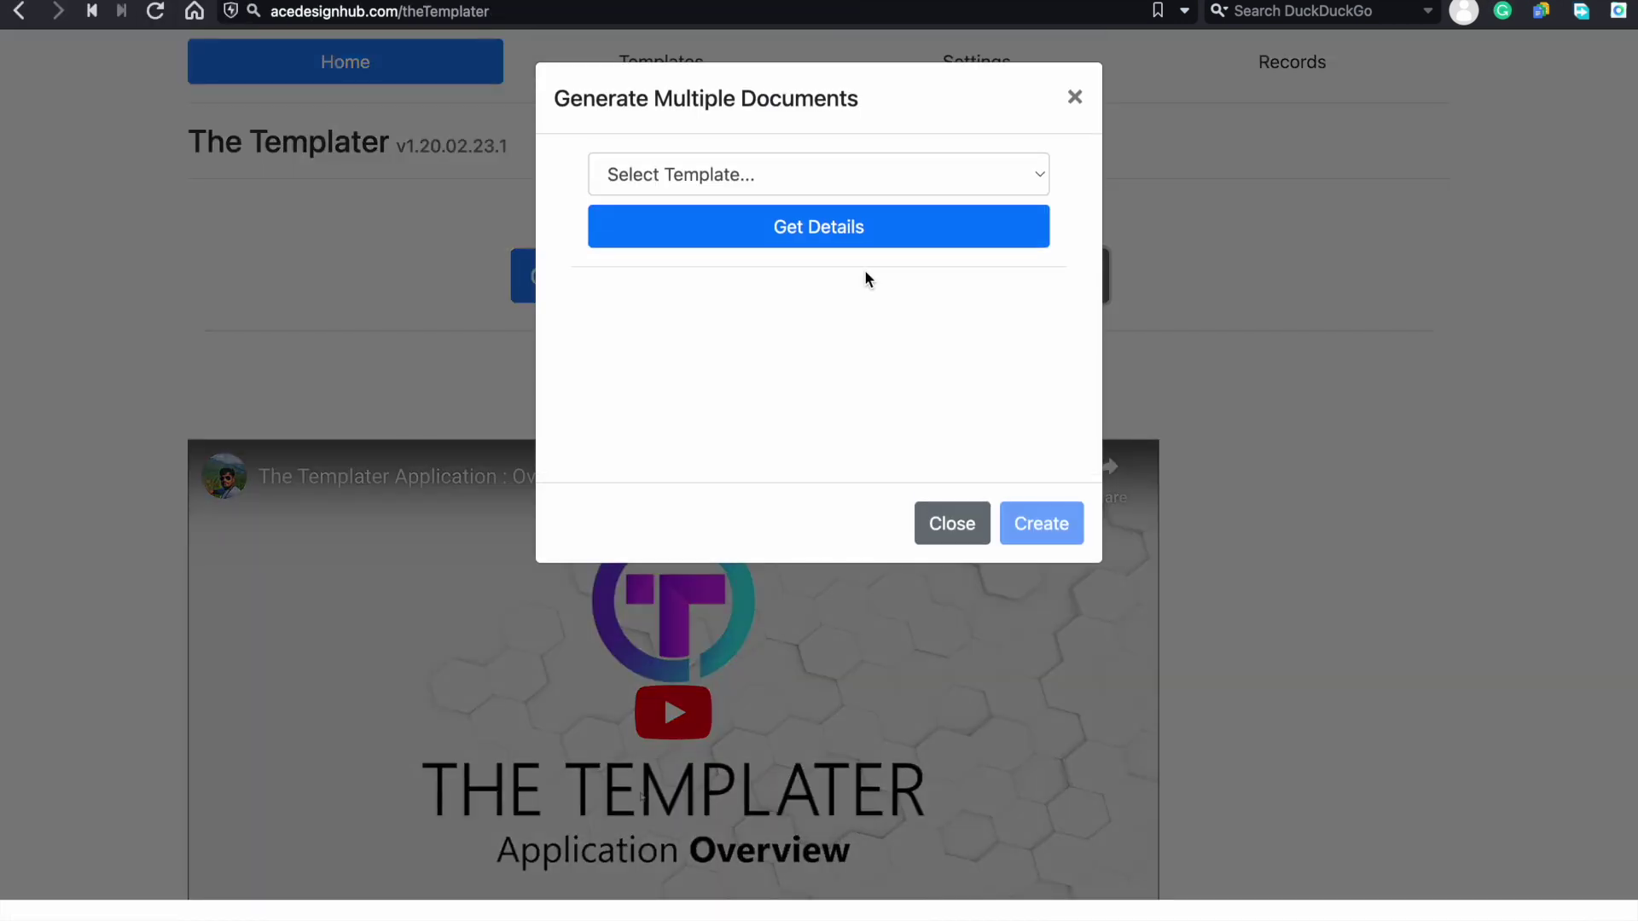
click(656, 175)
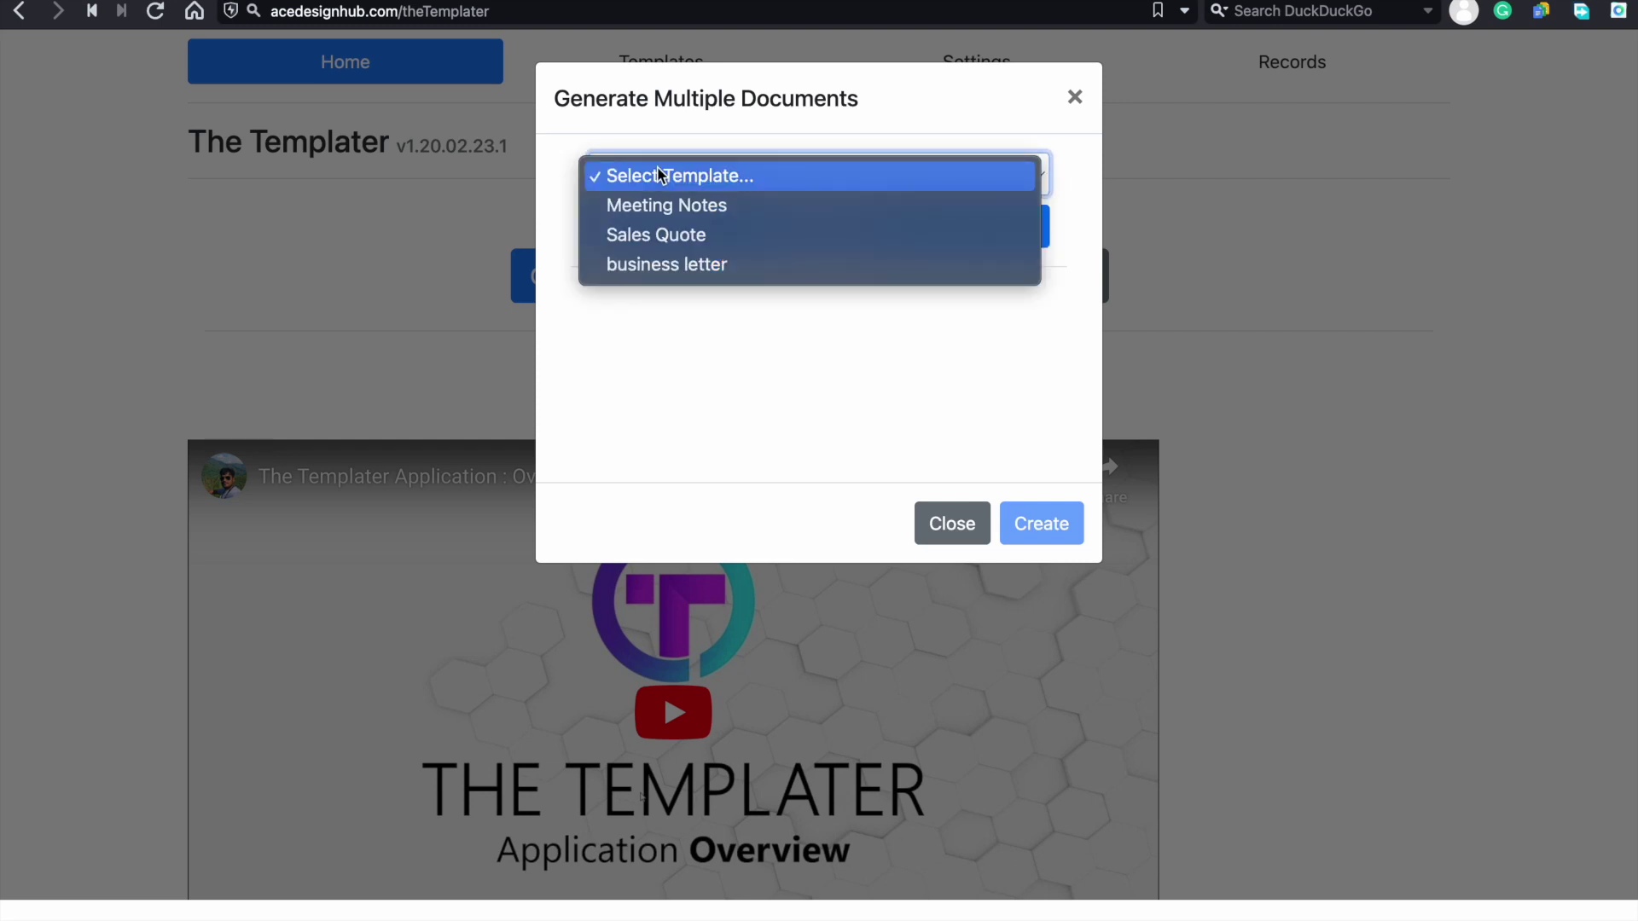
click(653, 265)
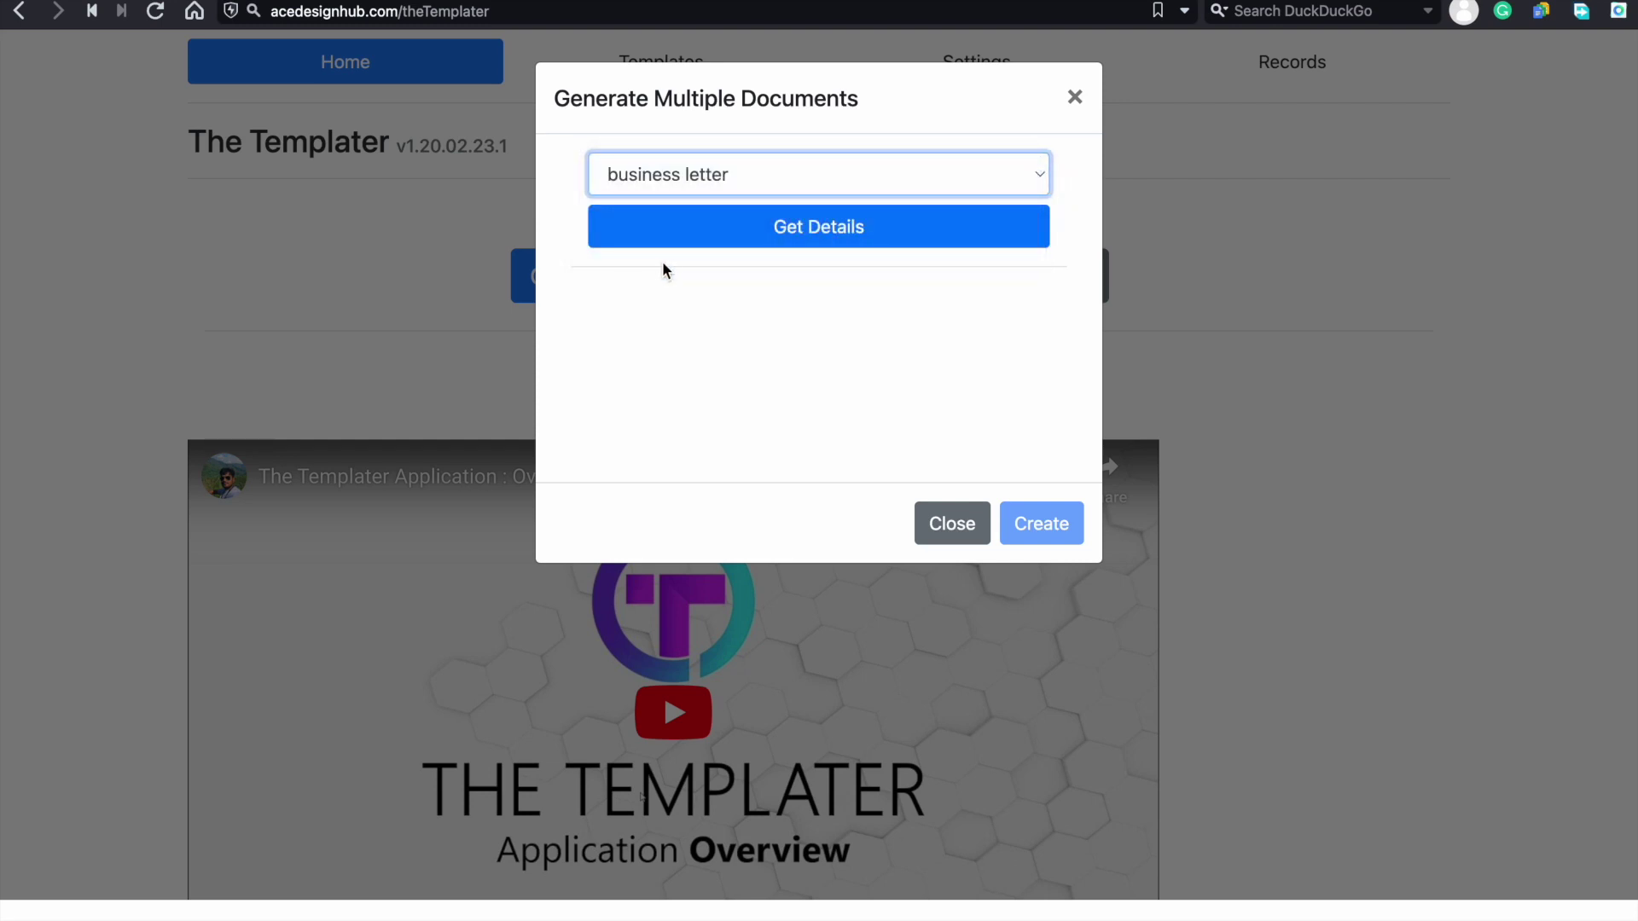
click(791, 243)
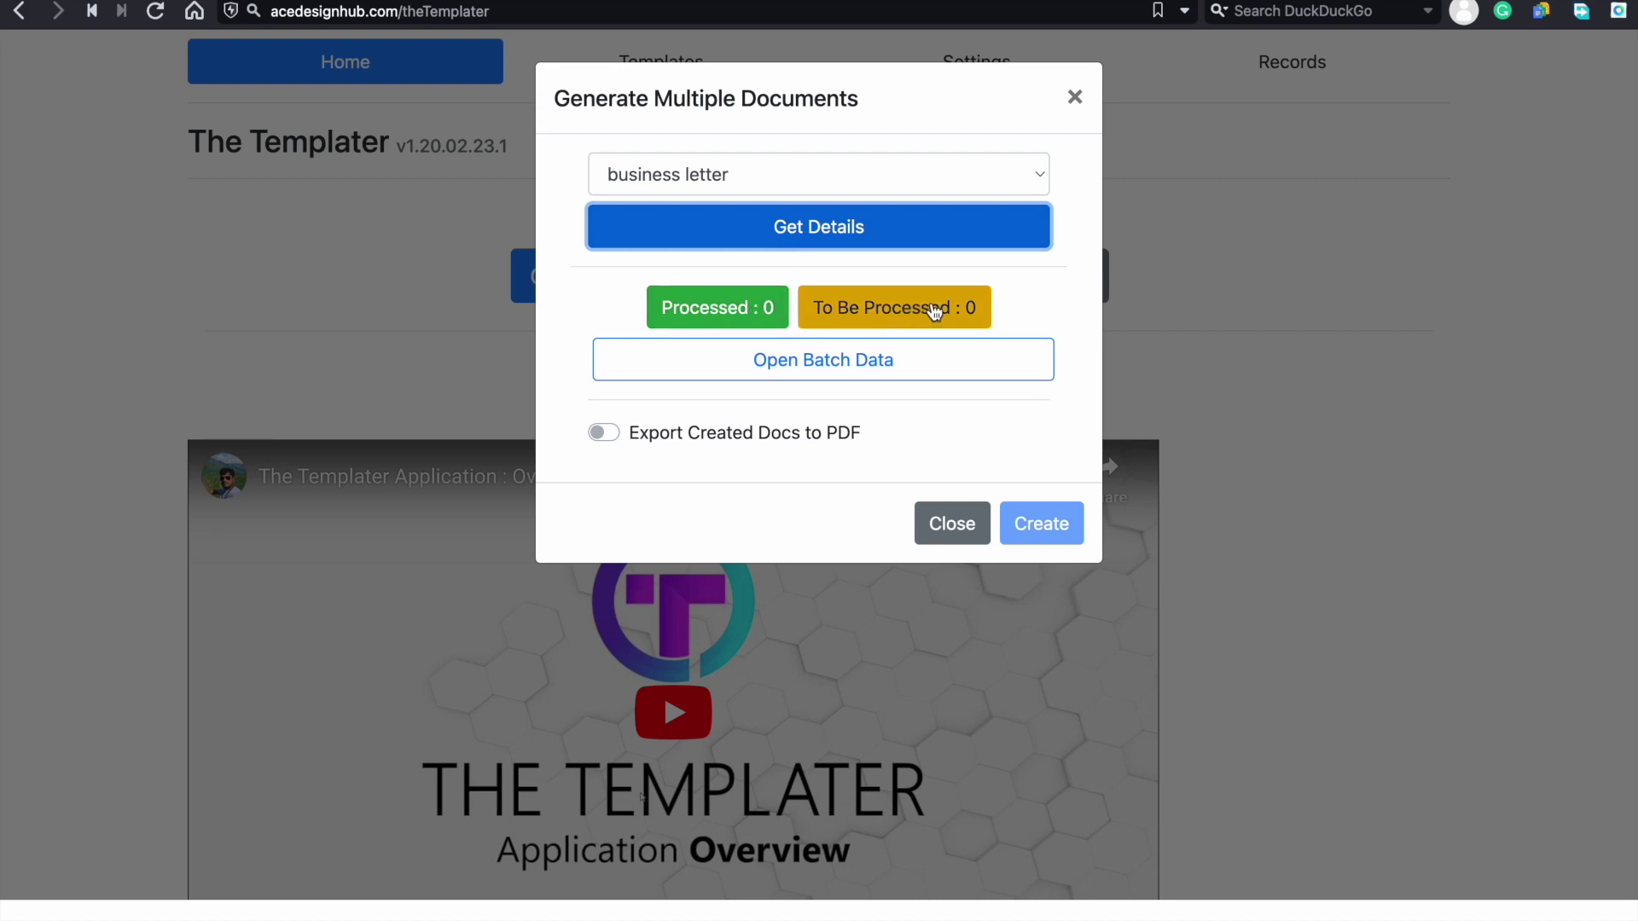
click(792, 371)
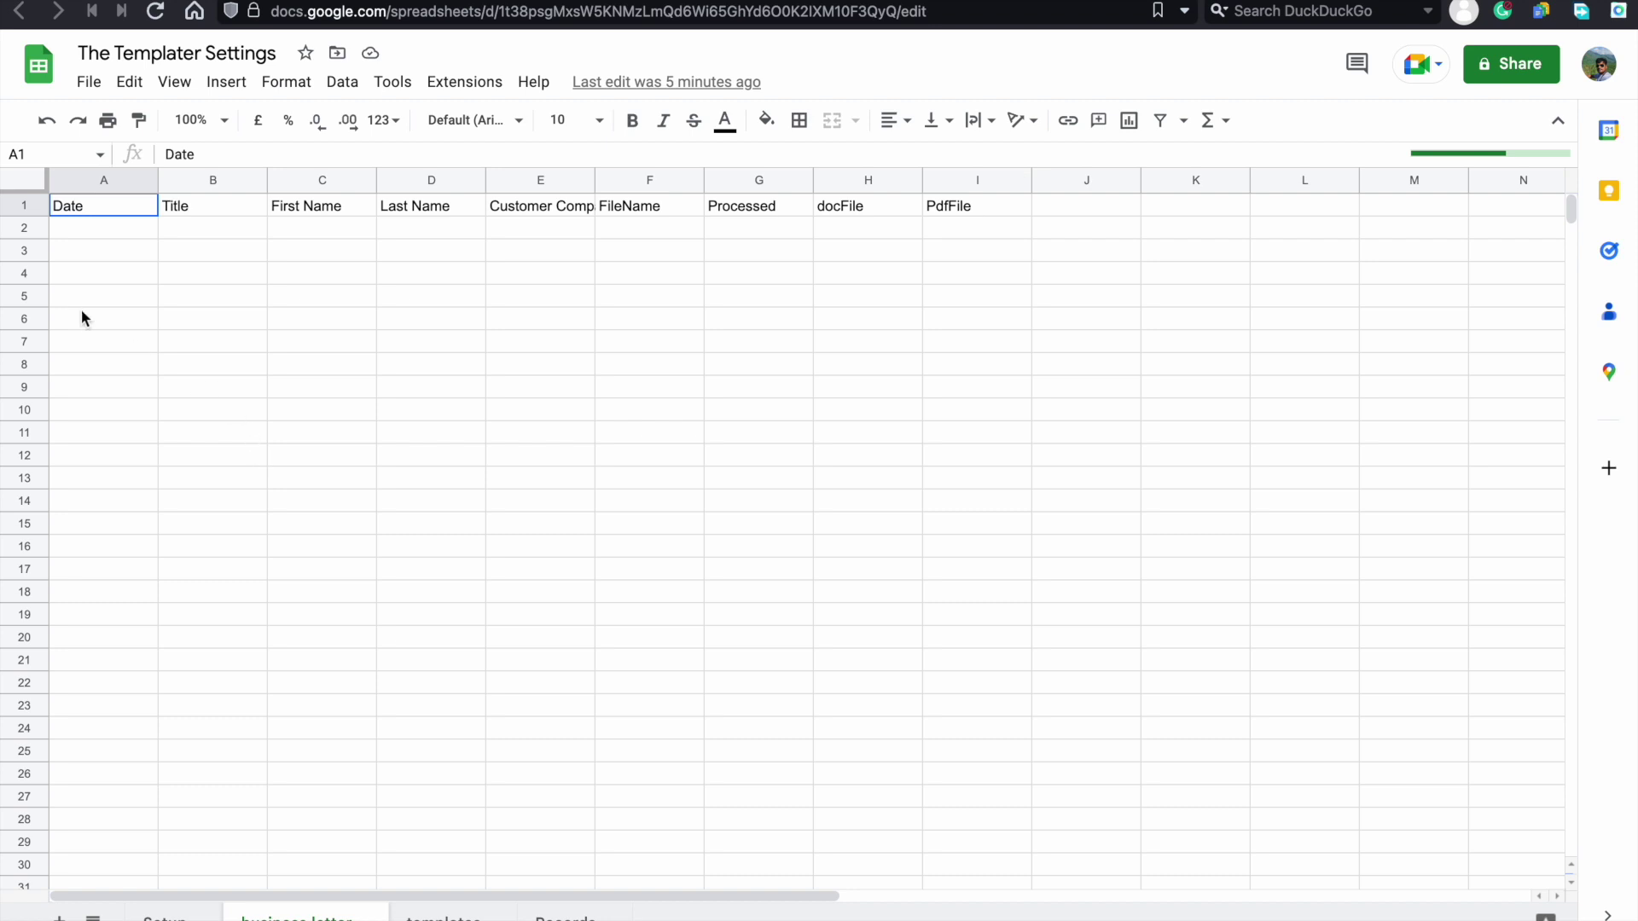
- Enter 21/02/2023 as the Date and Mr. as the Title in row 2 of the business letter sheet
click(93, 228)
text(21/02/2023)
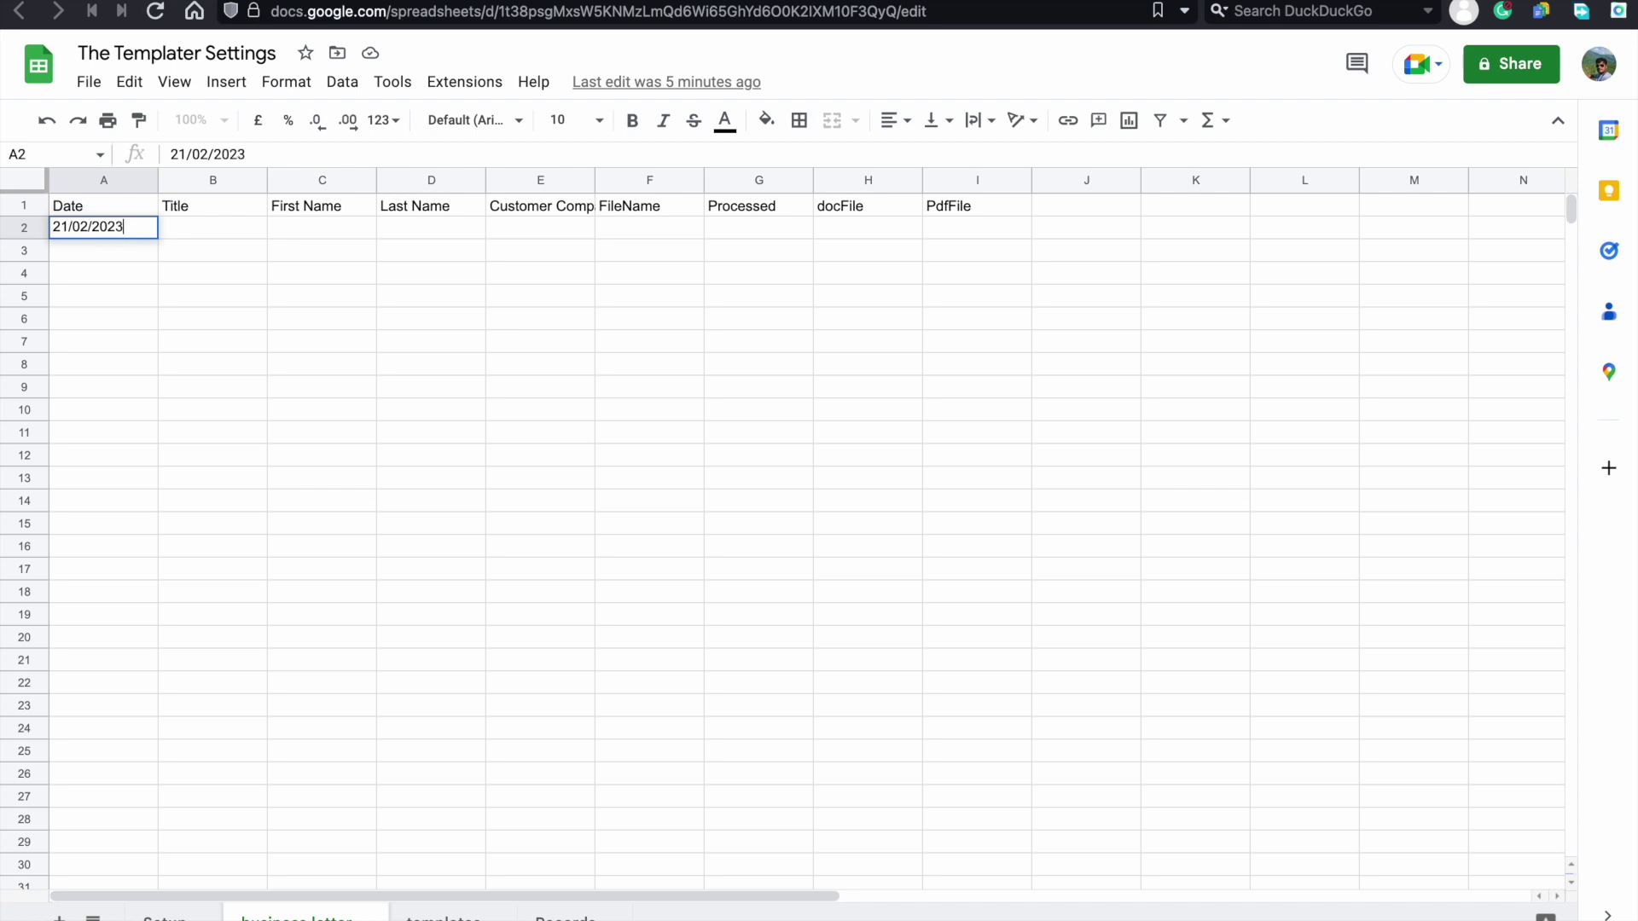
key(Return)
click(213, 227)
text(Mr.)
key(Return)
- Enter the recipient's first name and last name in C2 and D2
click(321, 228)
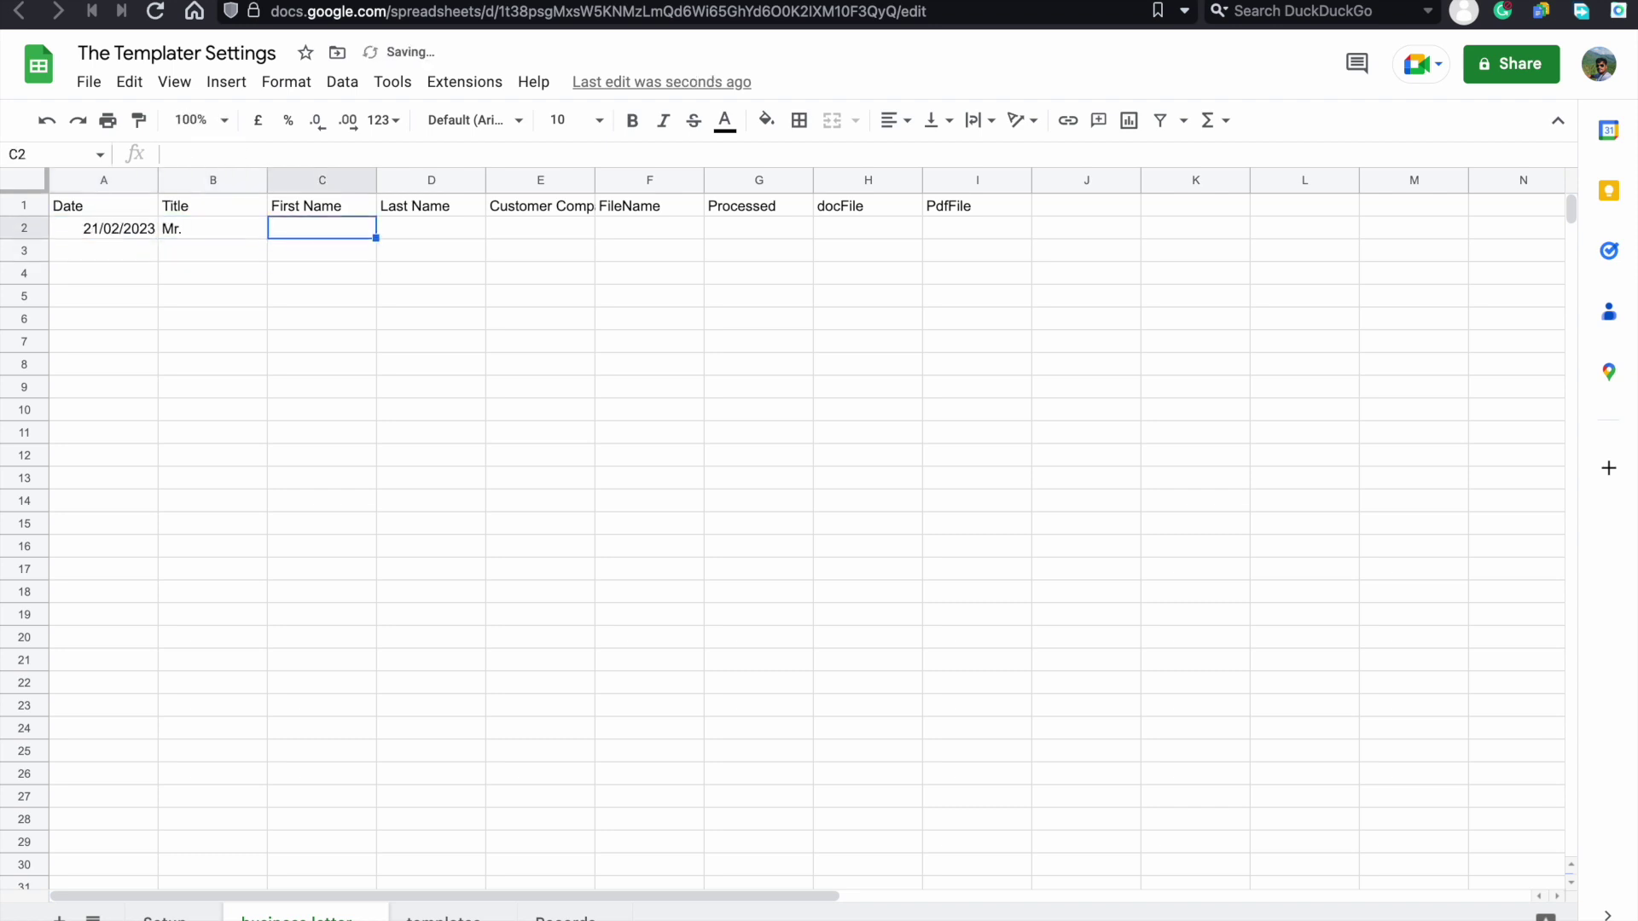
text(John)
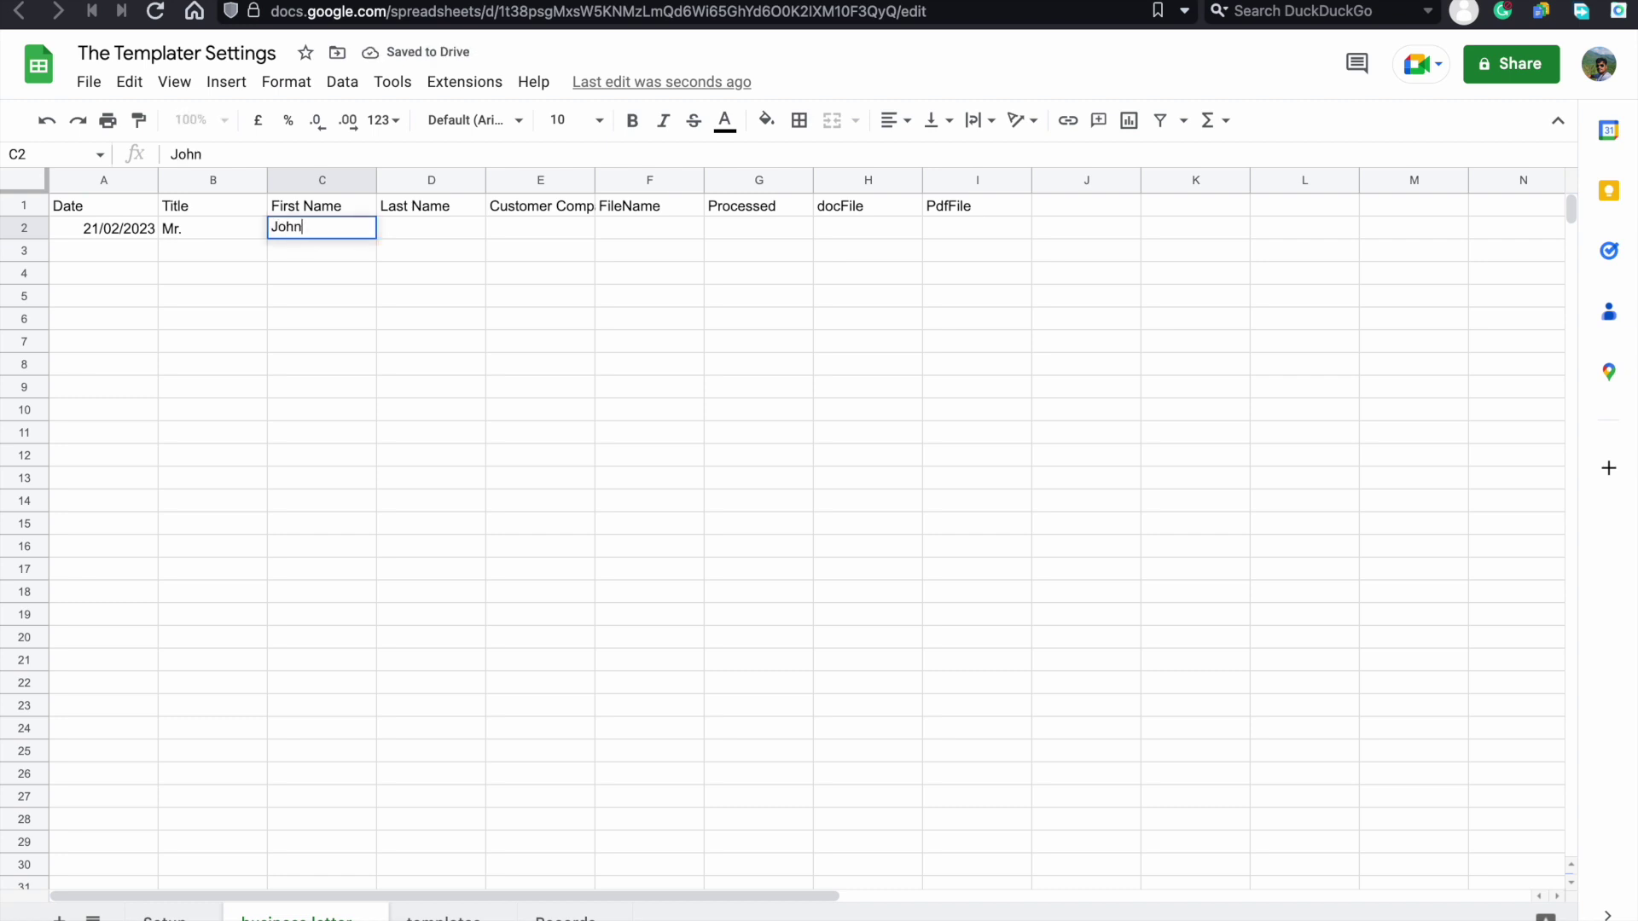
key(Tab)
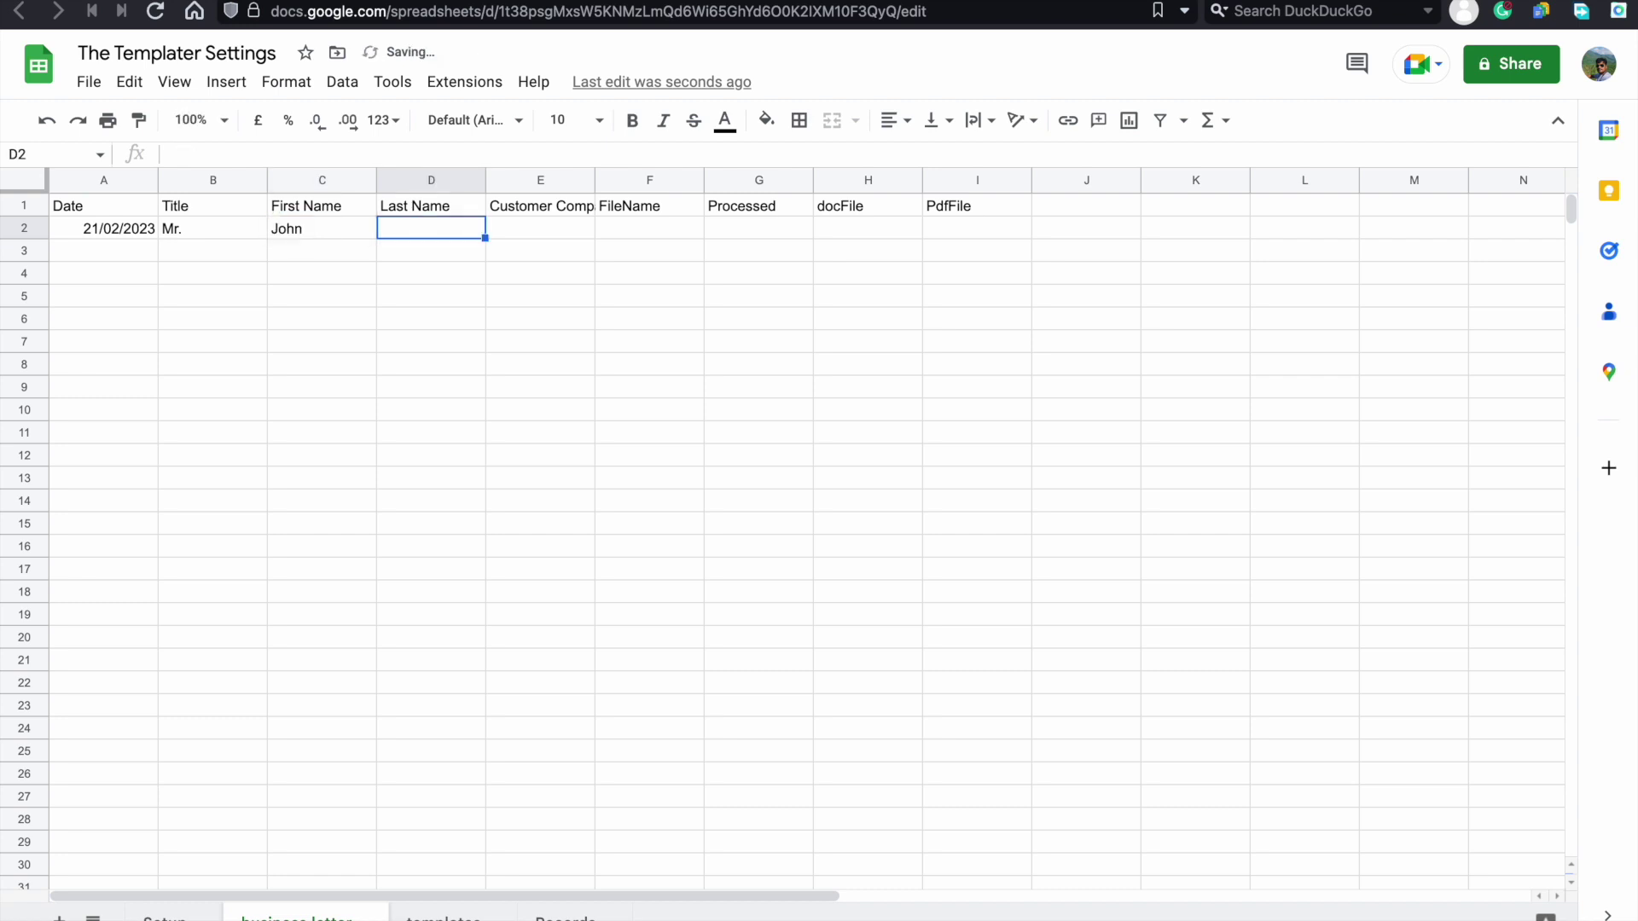
text(D)
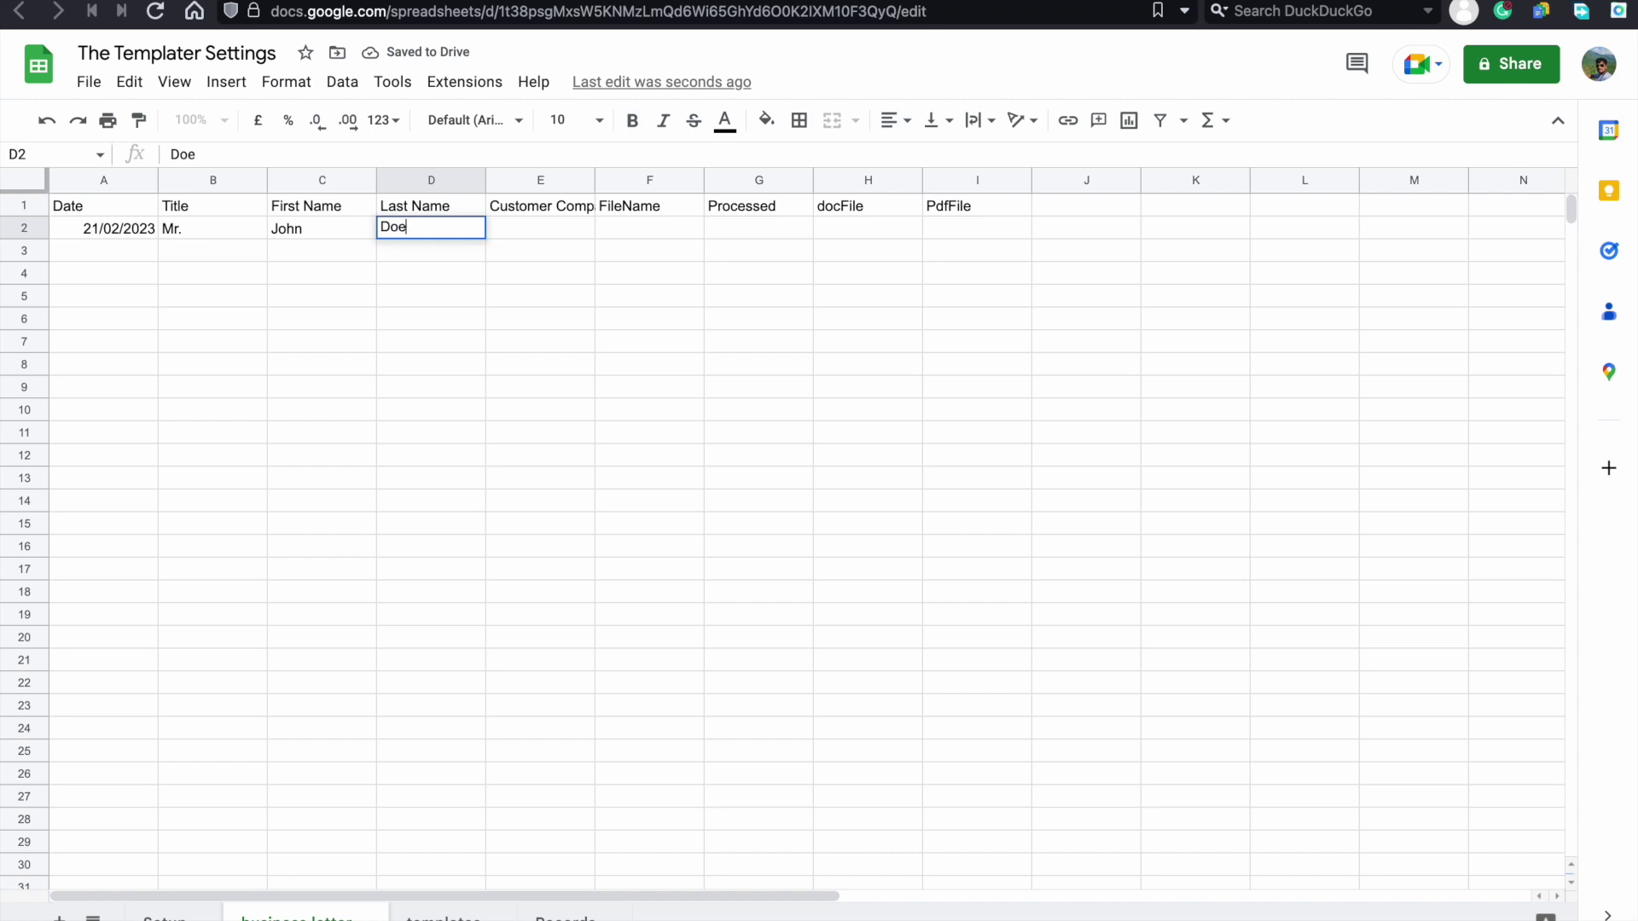
text(oe)
key(Tab)
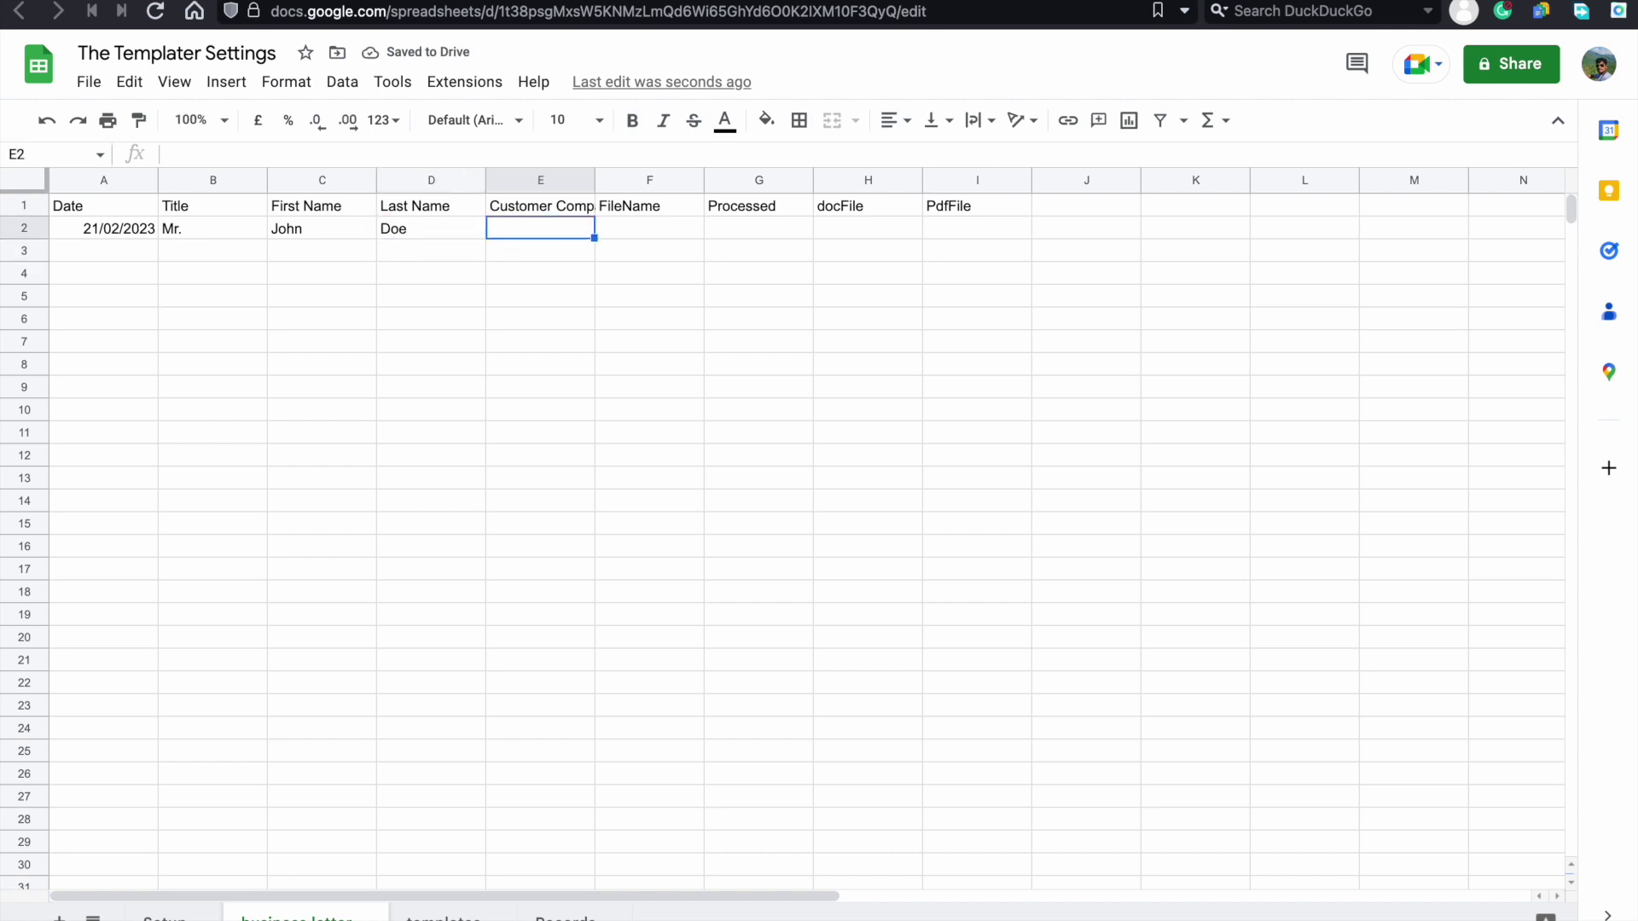
- Enter Google INC as the Customer Company Name in E2
text(Google OIN)
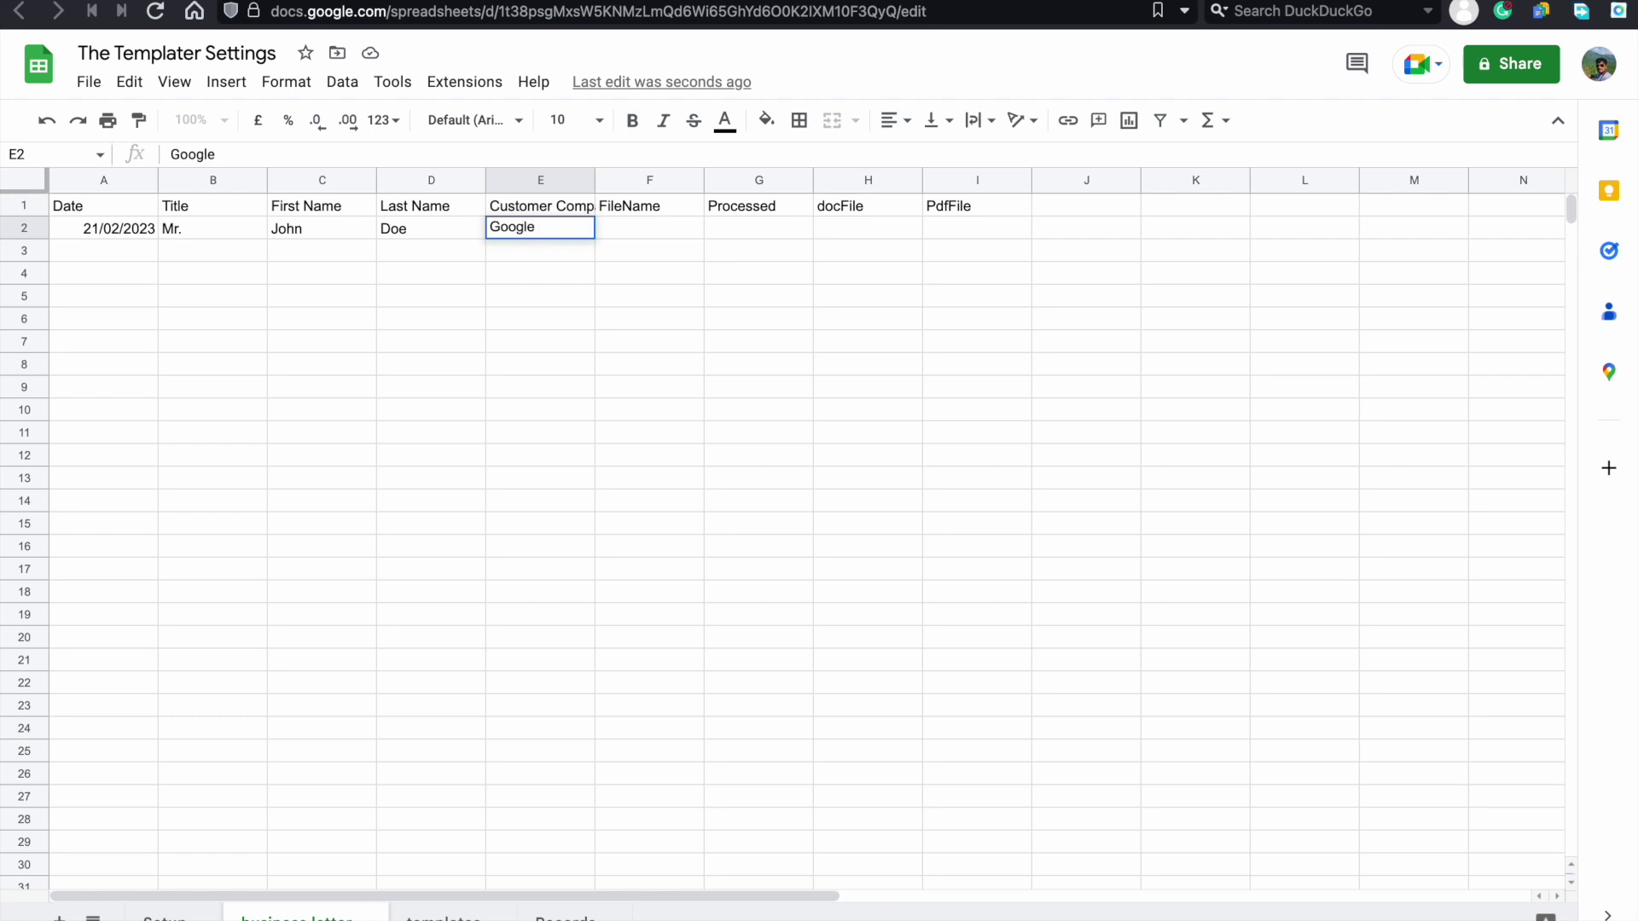
key(BackSpace)
key(BackSpace)
key(BackSpace)
text(INc)
key(BackSpace)
text(C)
key(Return)
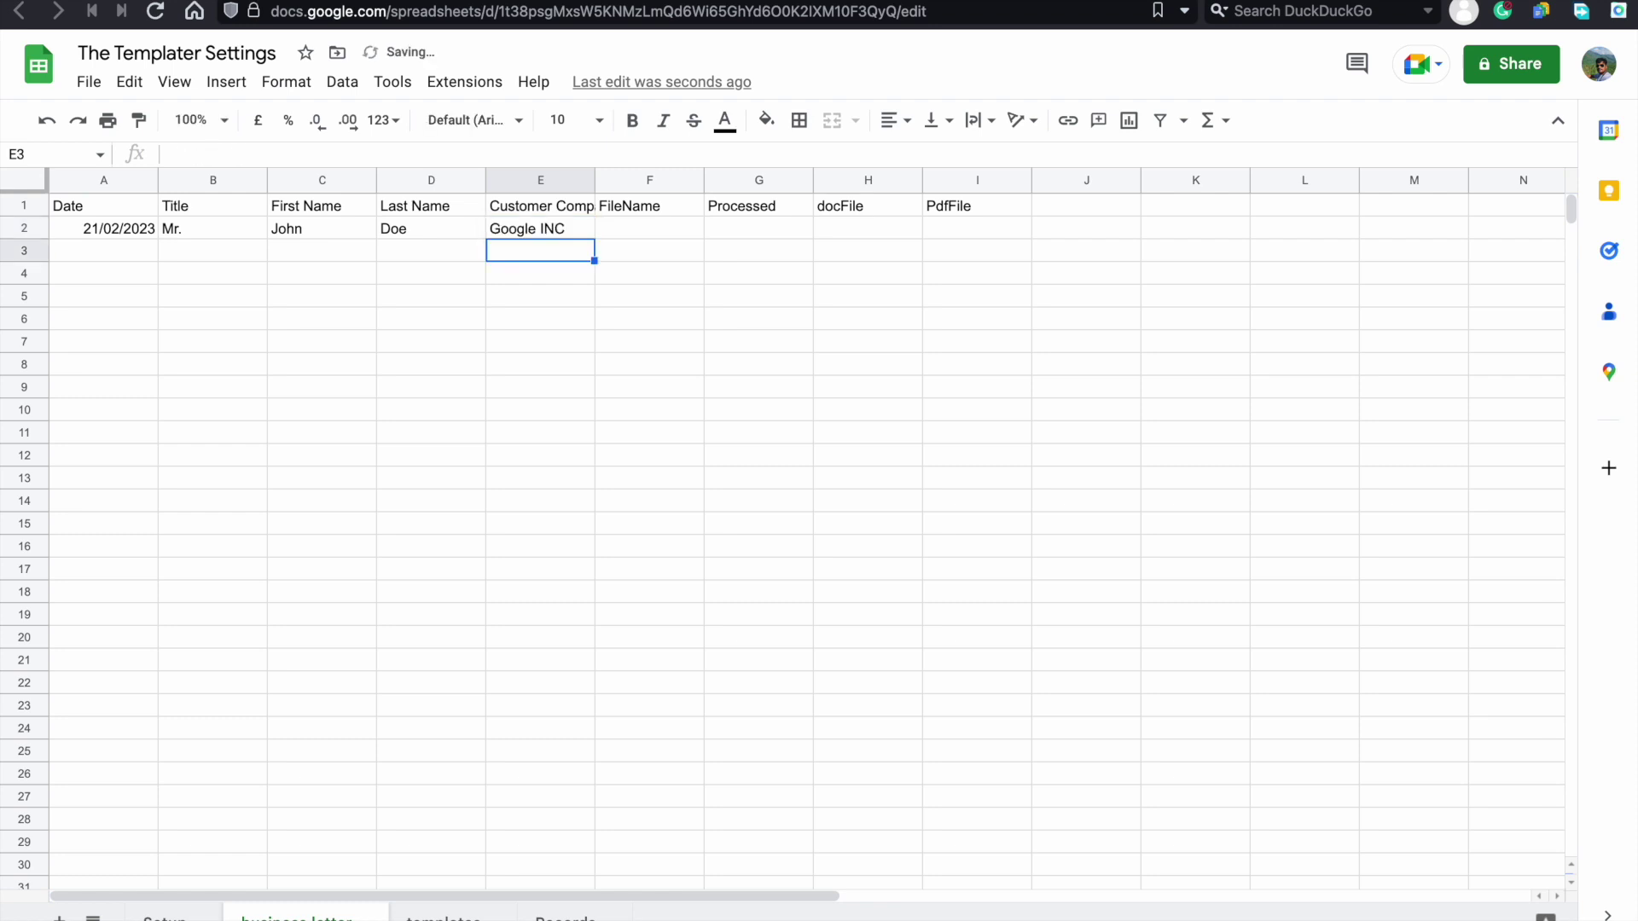
- Enter the formula =CONCATENATE("Letter to ",B2," ",D2) in the FileName cell F2 and fit column F to its content
key(Right)
key(Up)
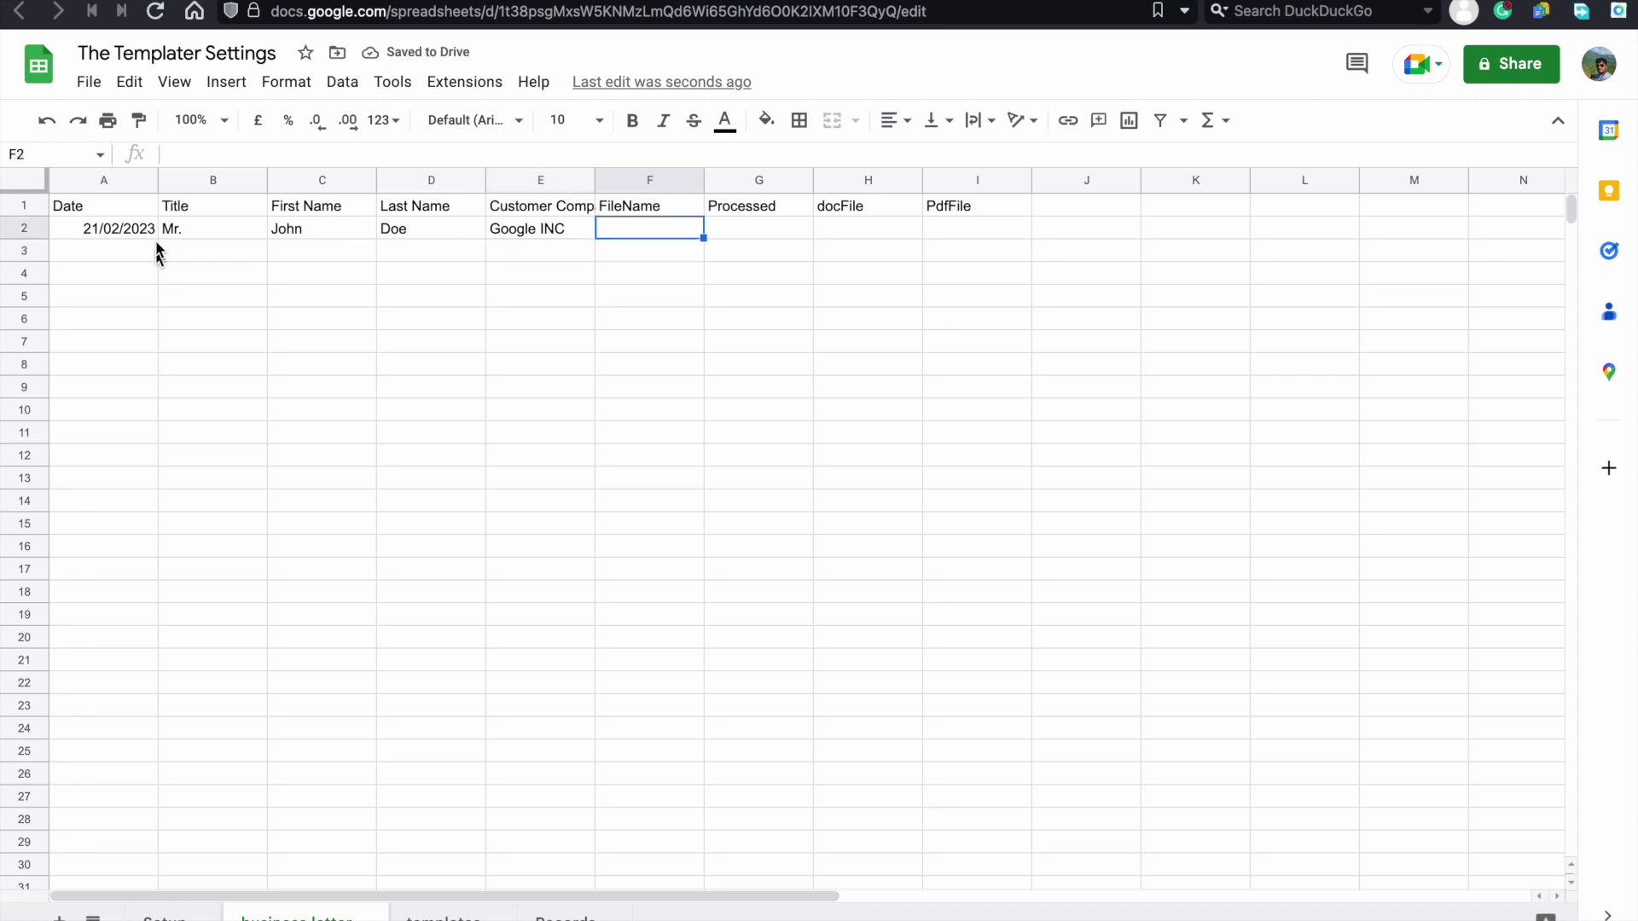
click(609, 210)
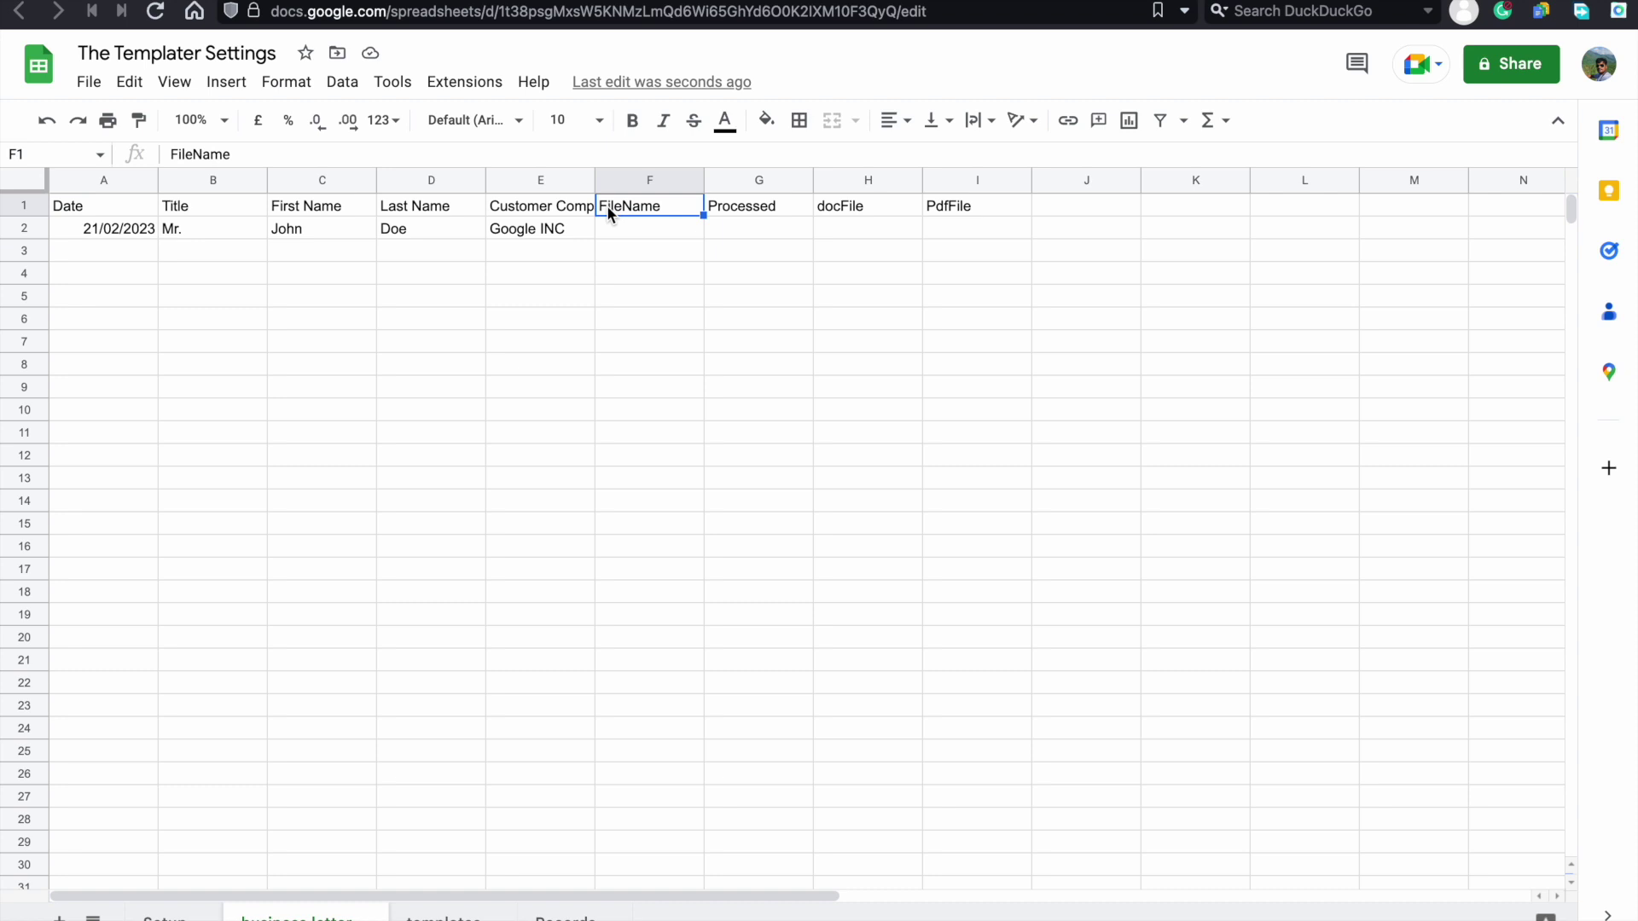
key(Down)
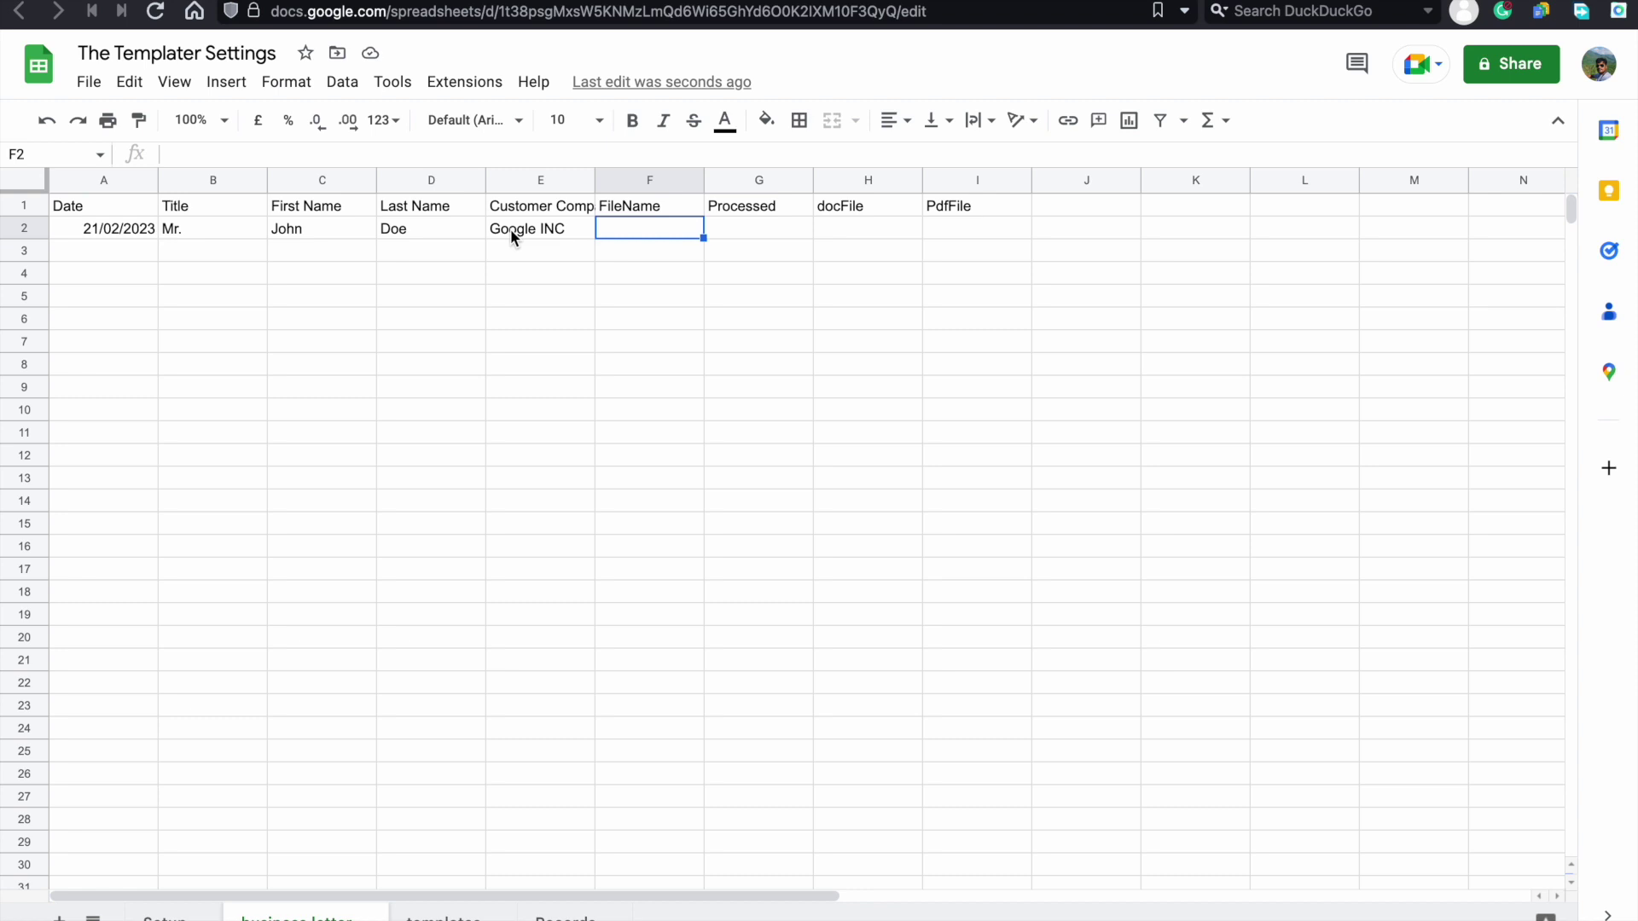
text(=)
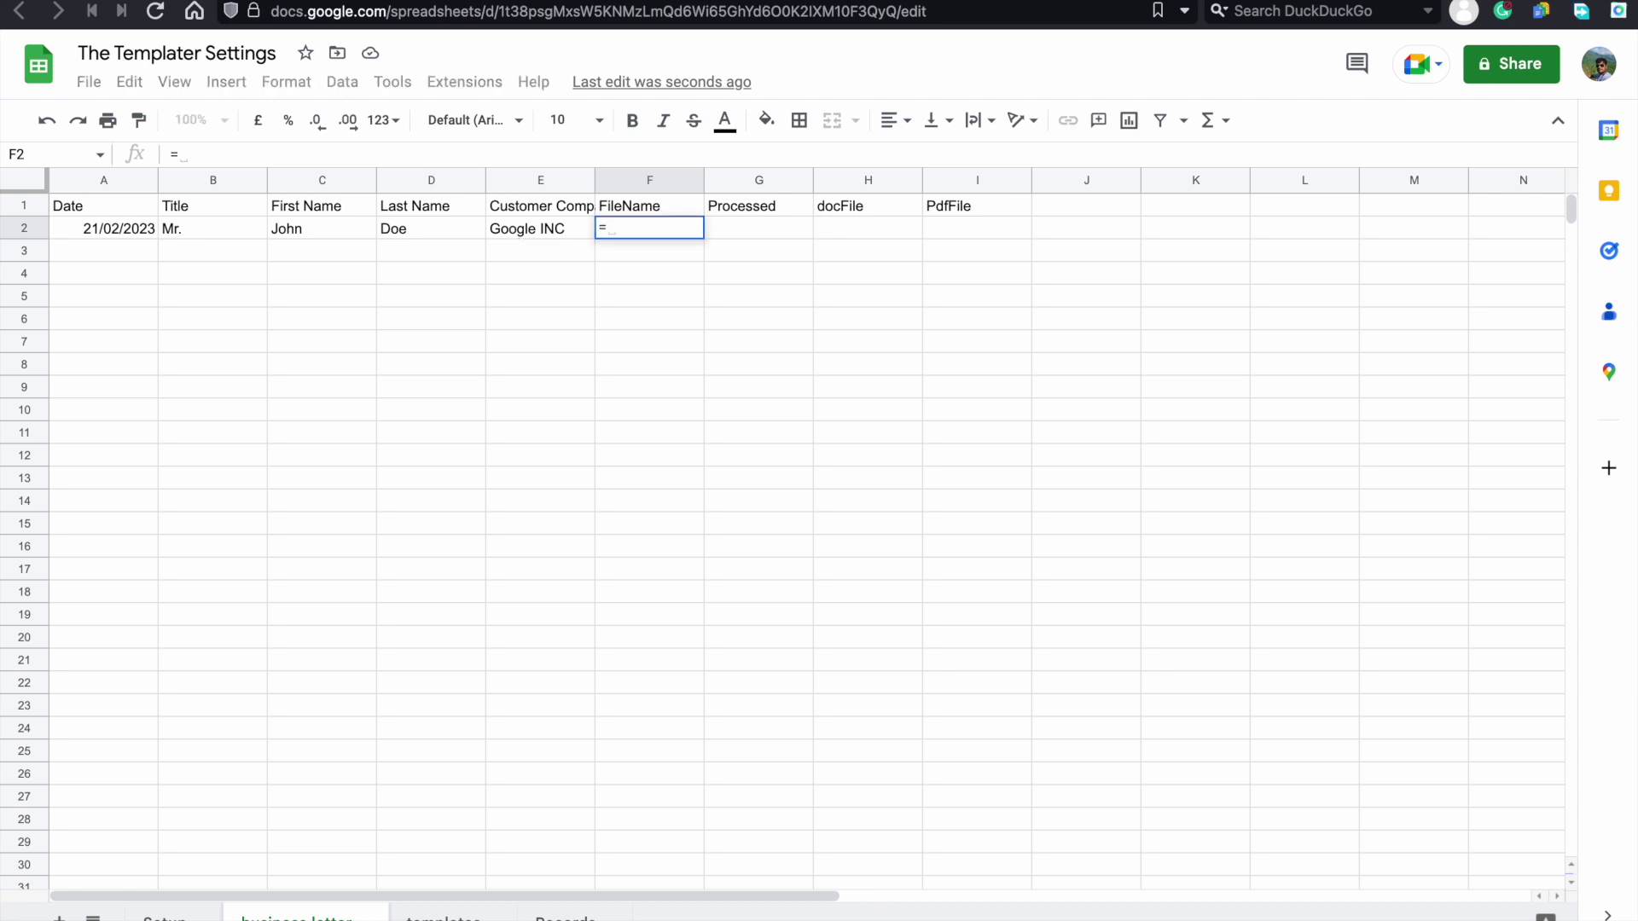
text(con)
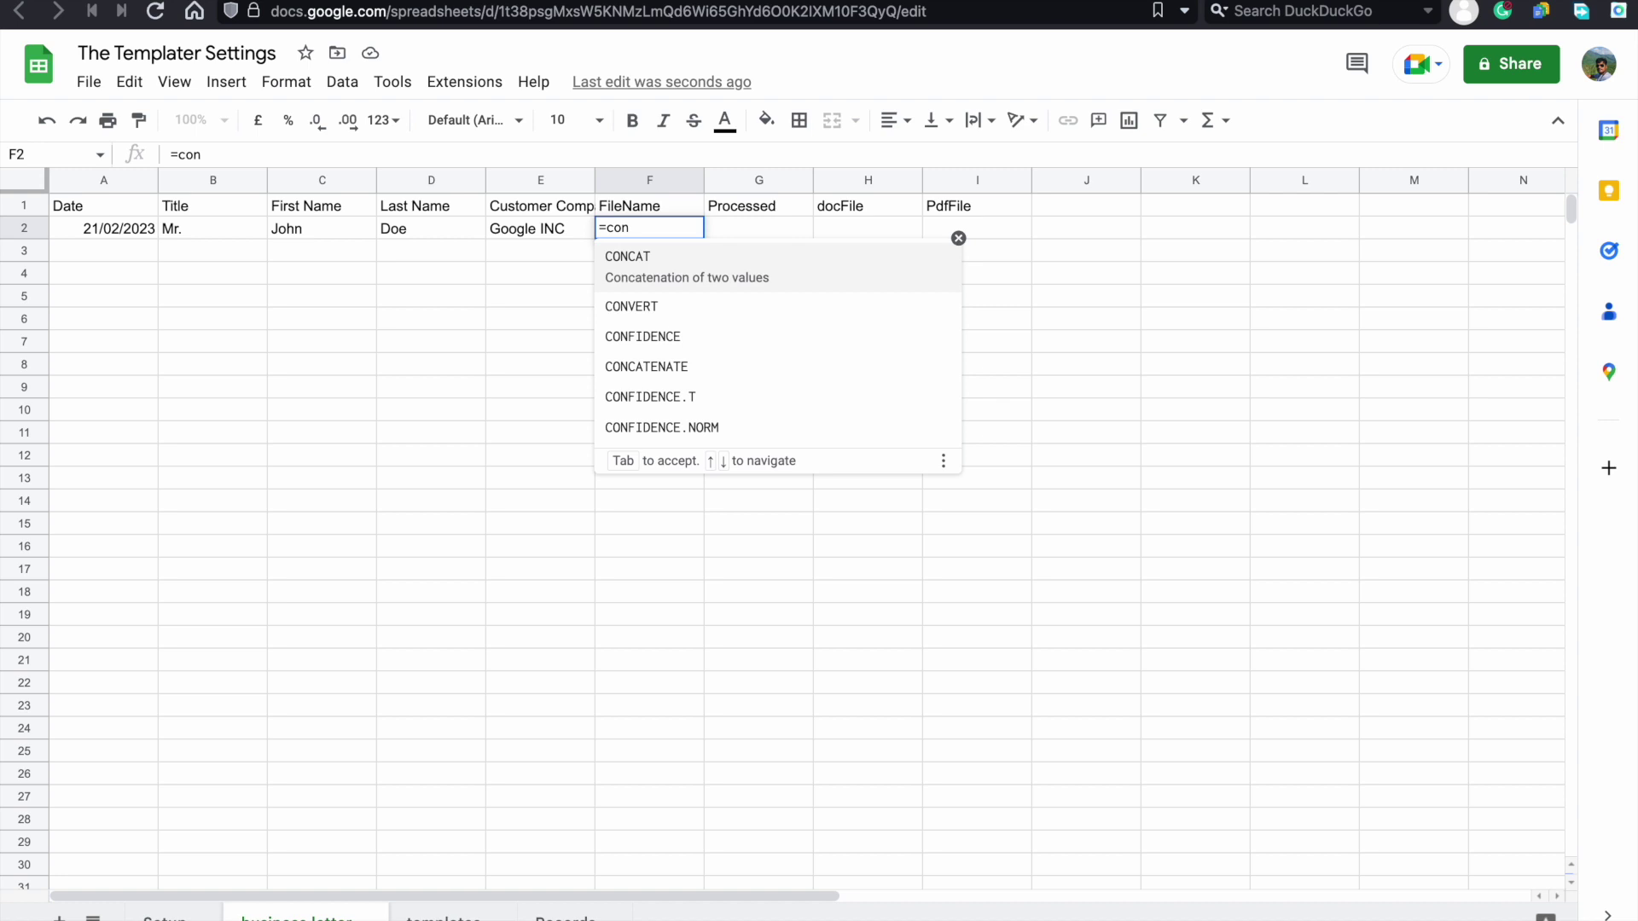
key(Down)
key(Down)
key(Down)
key(Tab)
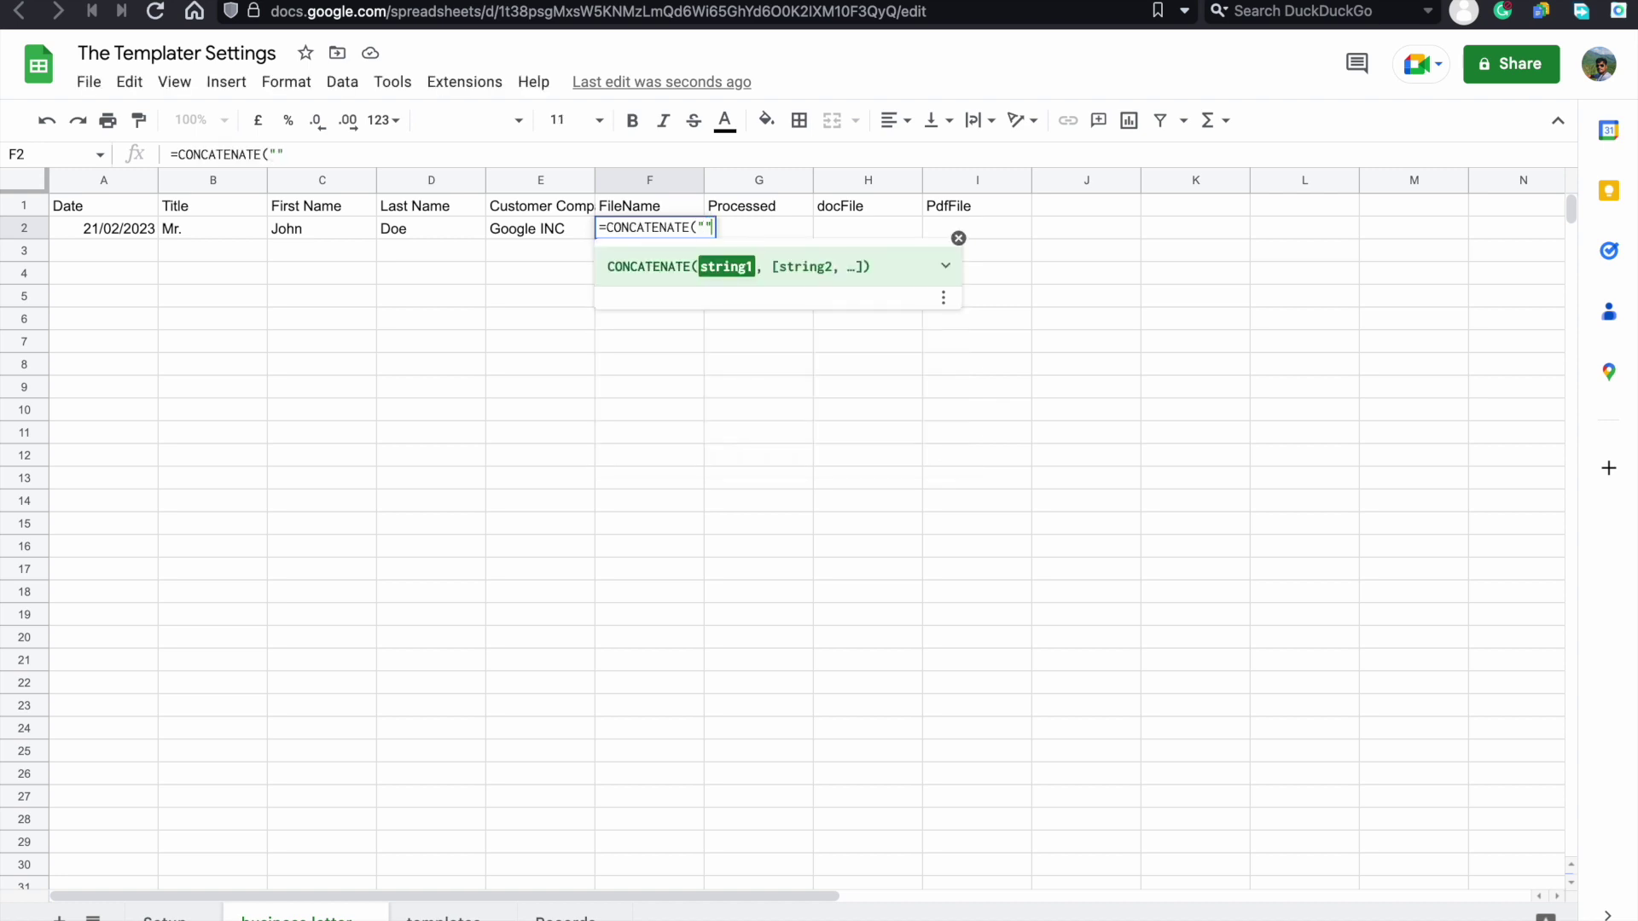
text("Letter to ",)
click(227, 224)
text(\," ",)
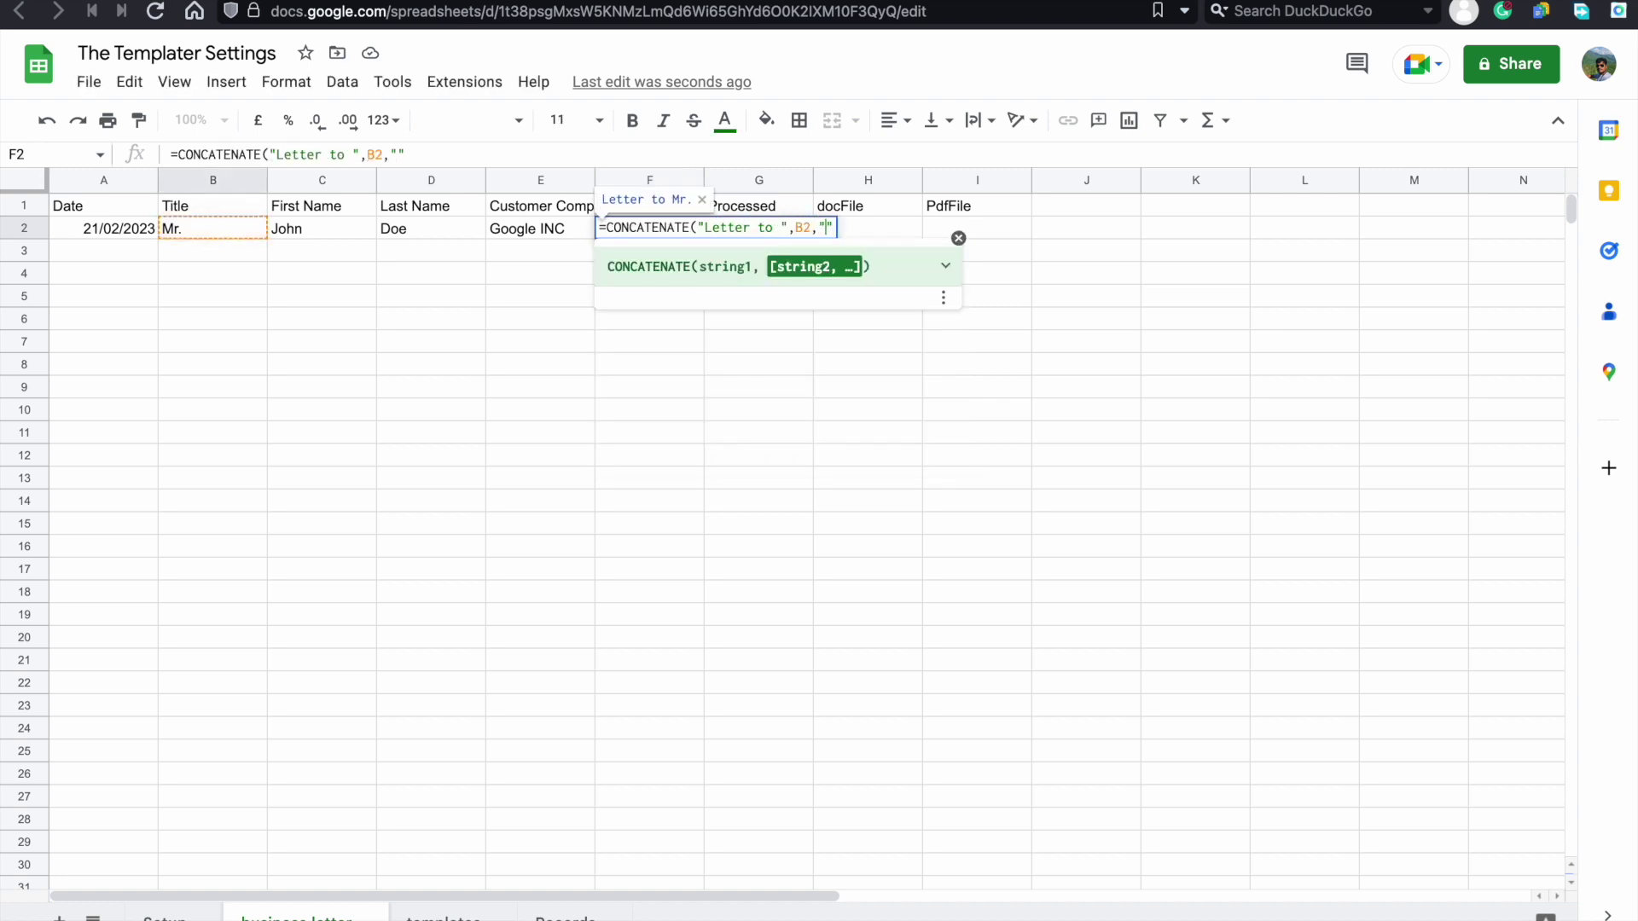
click(406, 239)
text())
key(Return)
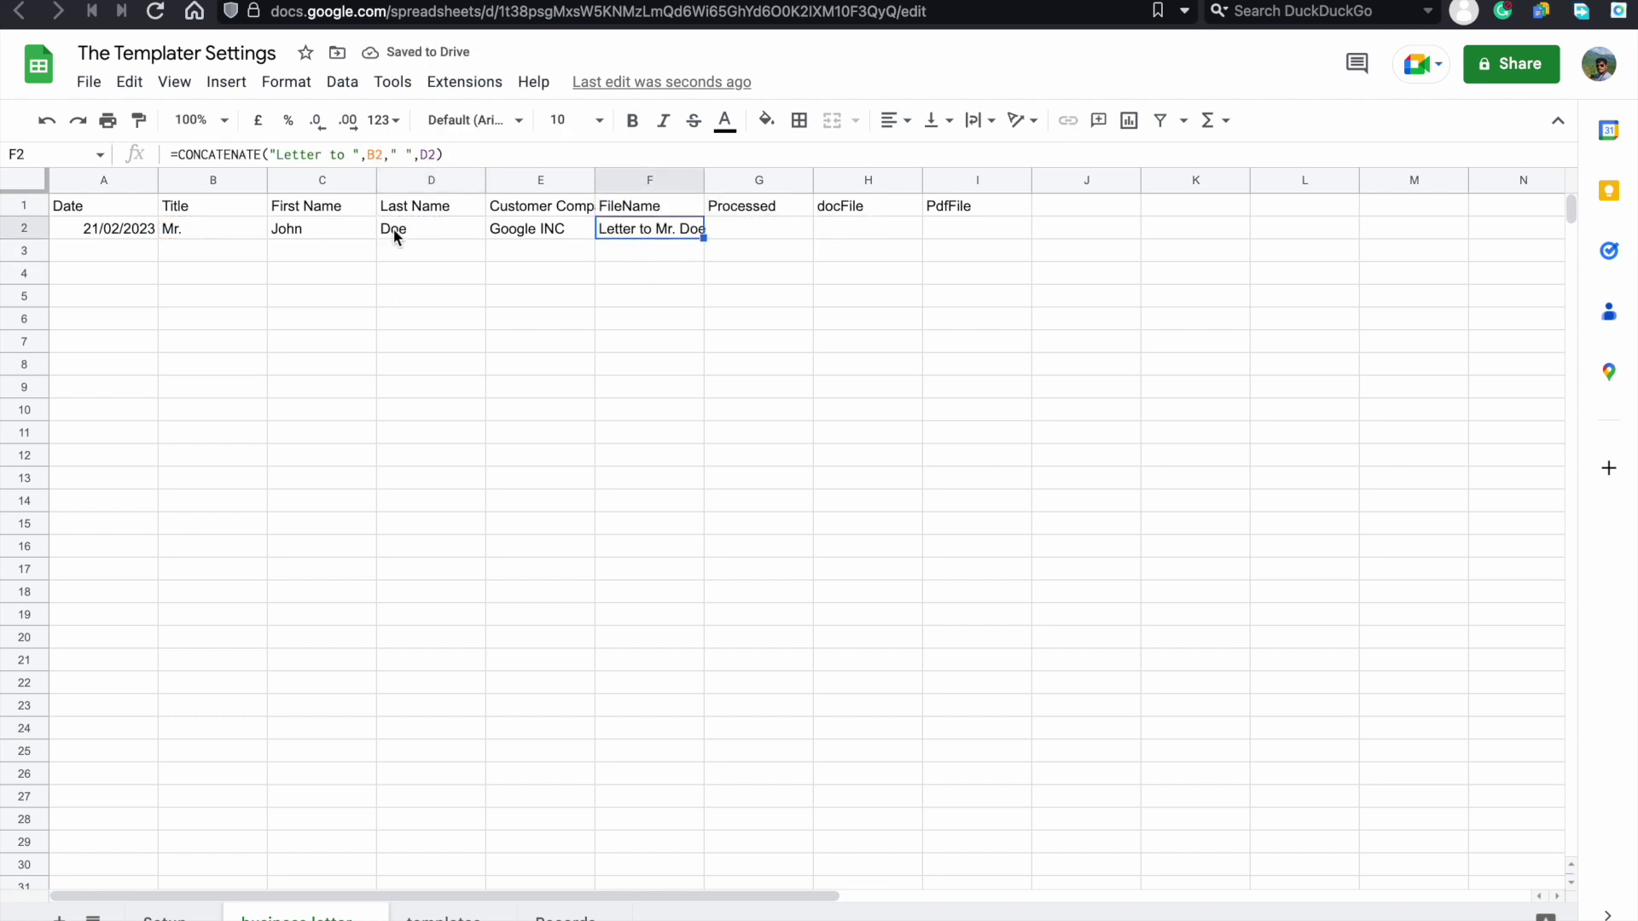
double_click(704, 179)
- Copy the date in A2 into A3 through A5
click(99, 229)
key(super+c)
key(shift+Down)
key(shift+Down)
key(shift+Down)
key(super+v)
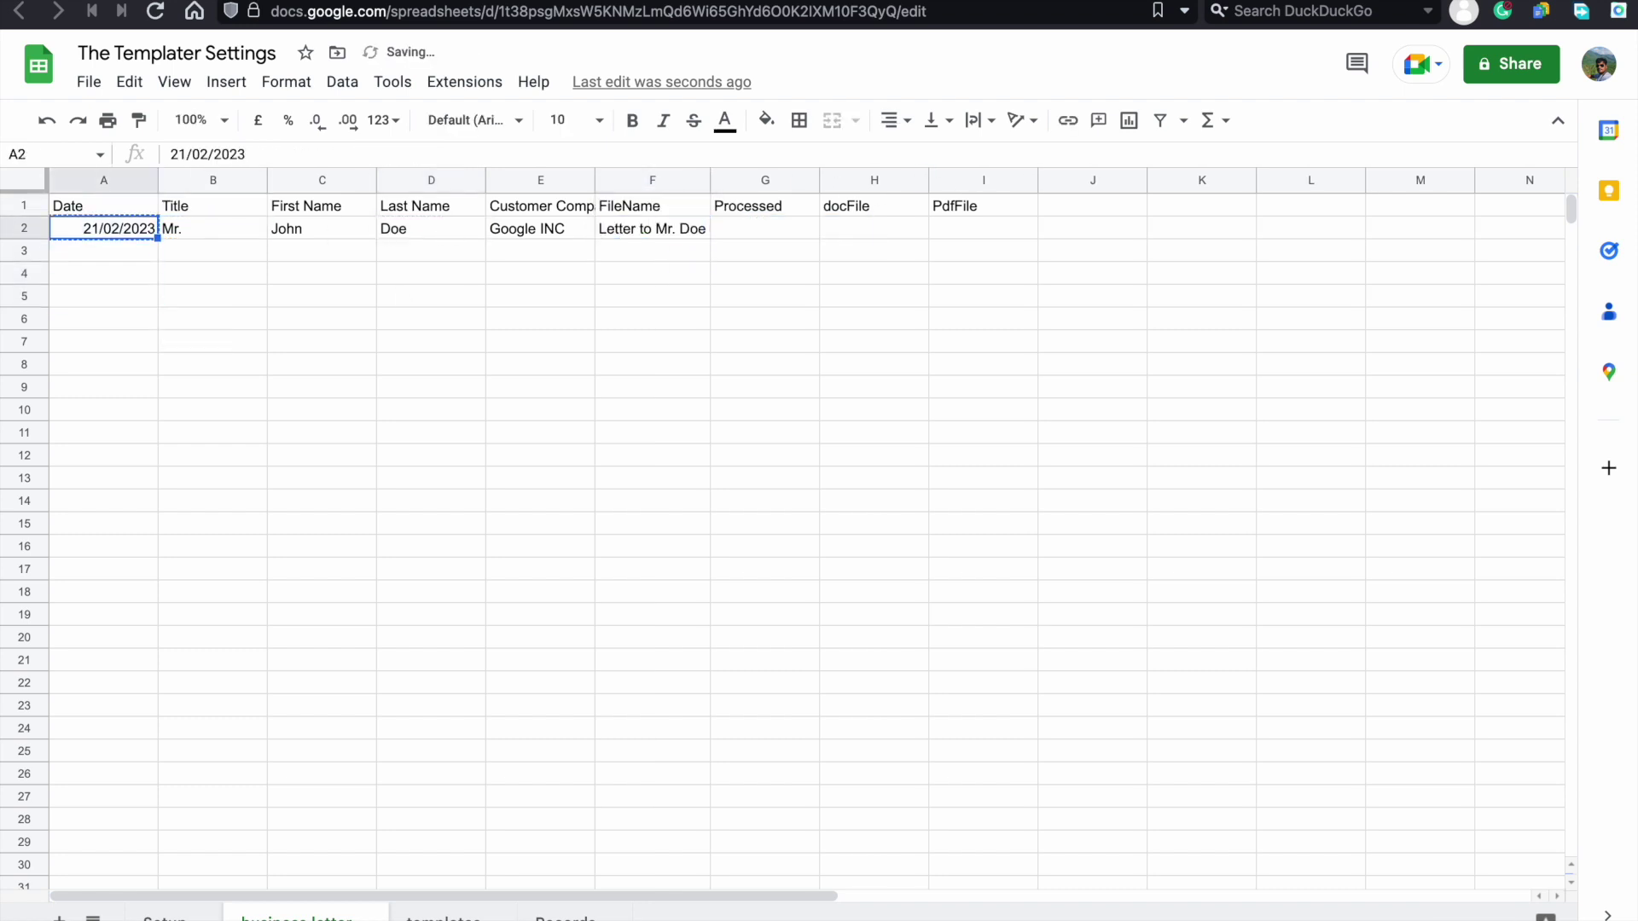
- Fill row 3 with Mrs., Kamla, Harris and USA Government, and extend the file name formula to F3
click(213, 251)
text(Mrs.)
key(Tab)
text(Kamla)
key(Tab)
text(Harris)
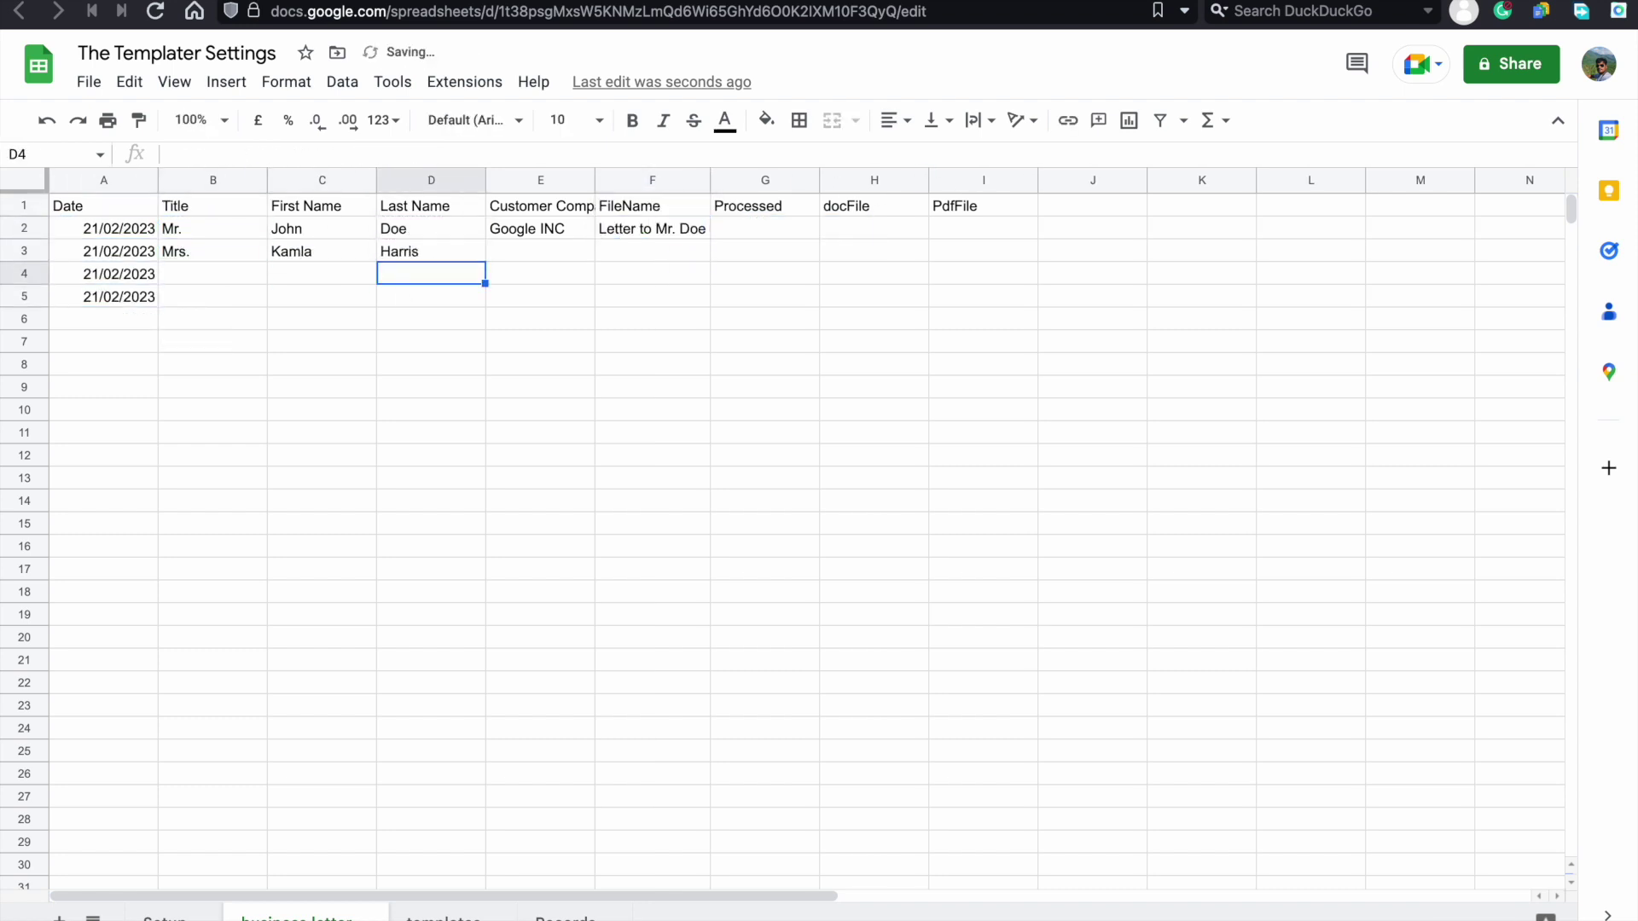
key(Tab)
text(USA Government)
key(Tab)
- Fit the width of the Customer Company Name column to its contents
click(541, 229)
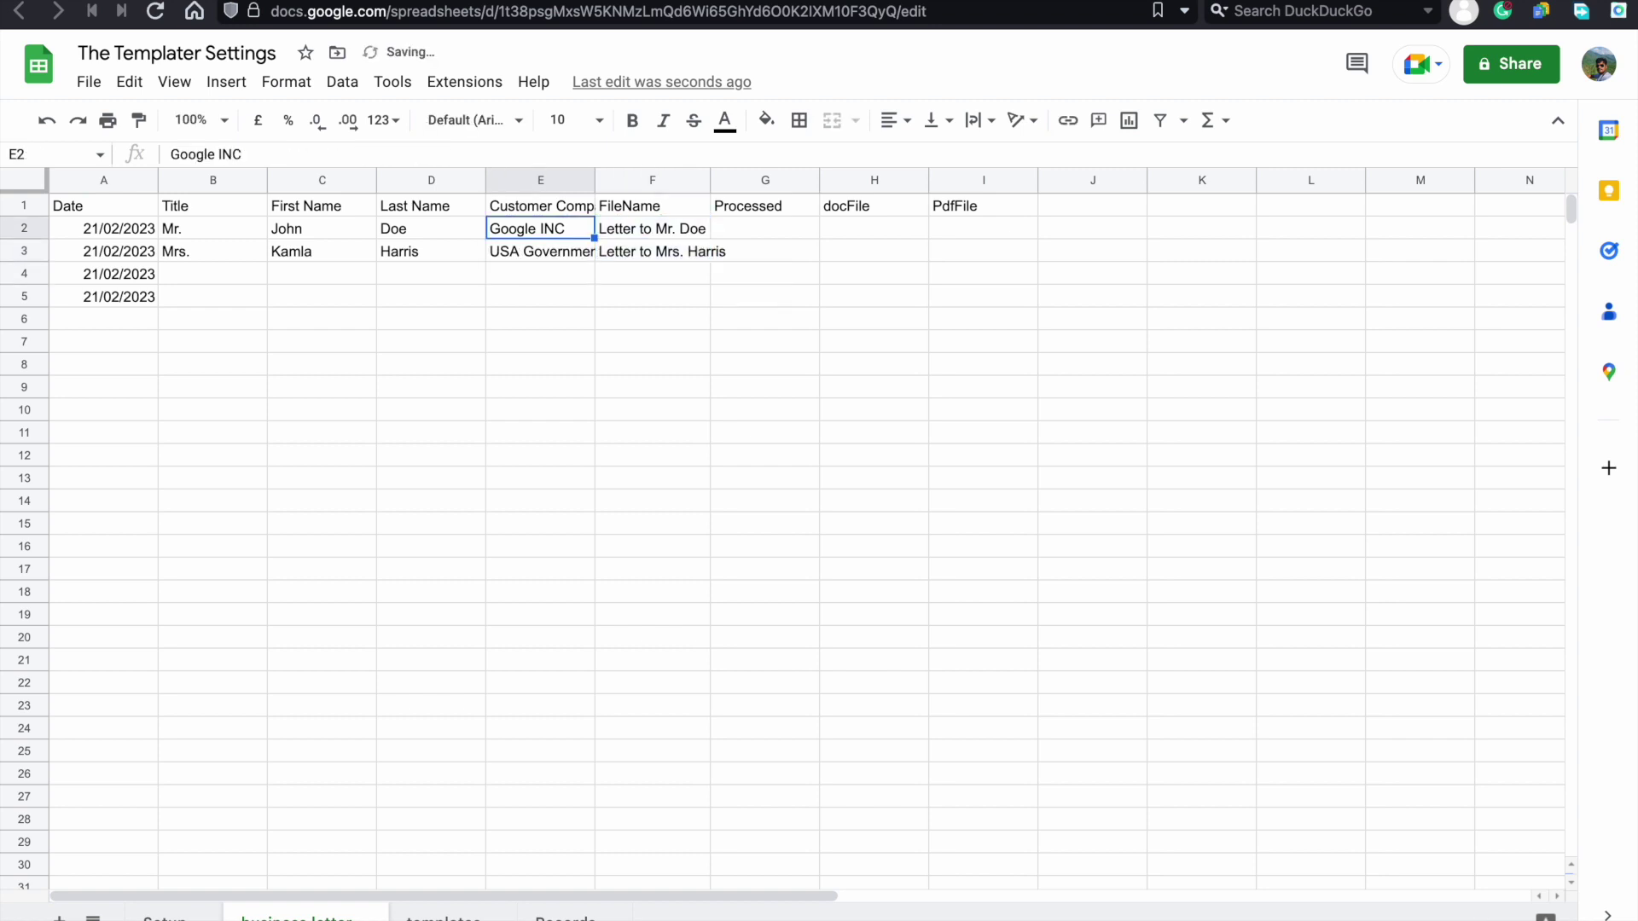
click(541, 251)
double_click(594, 179)
- Fill row 4 with Mr., Narendra, Modi and Government of India
click(213, 273)
text(Mr.)
key(Tab)
text(Narendra)
key(Tab)
text(Modi)
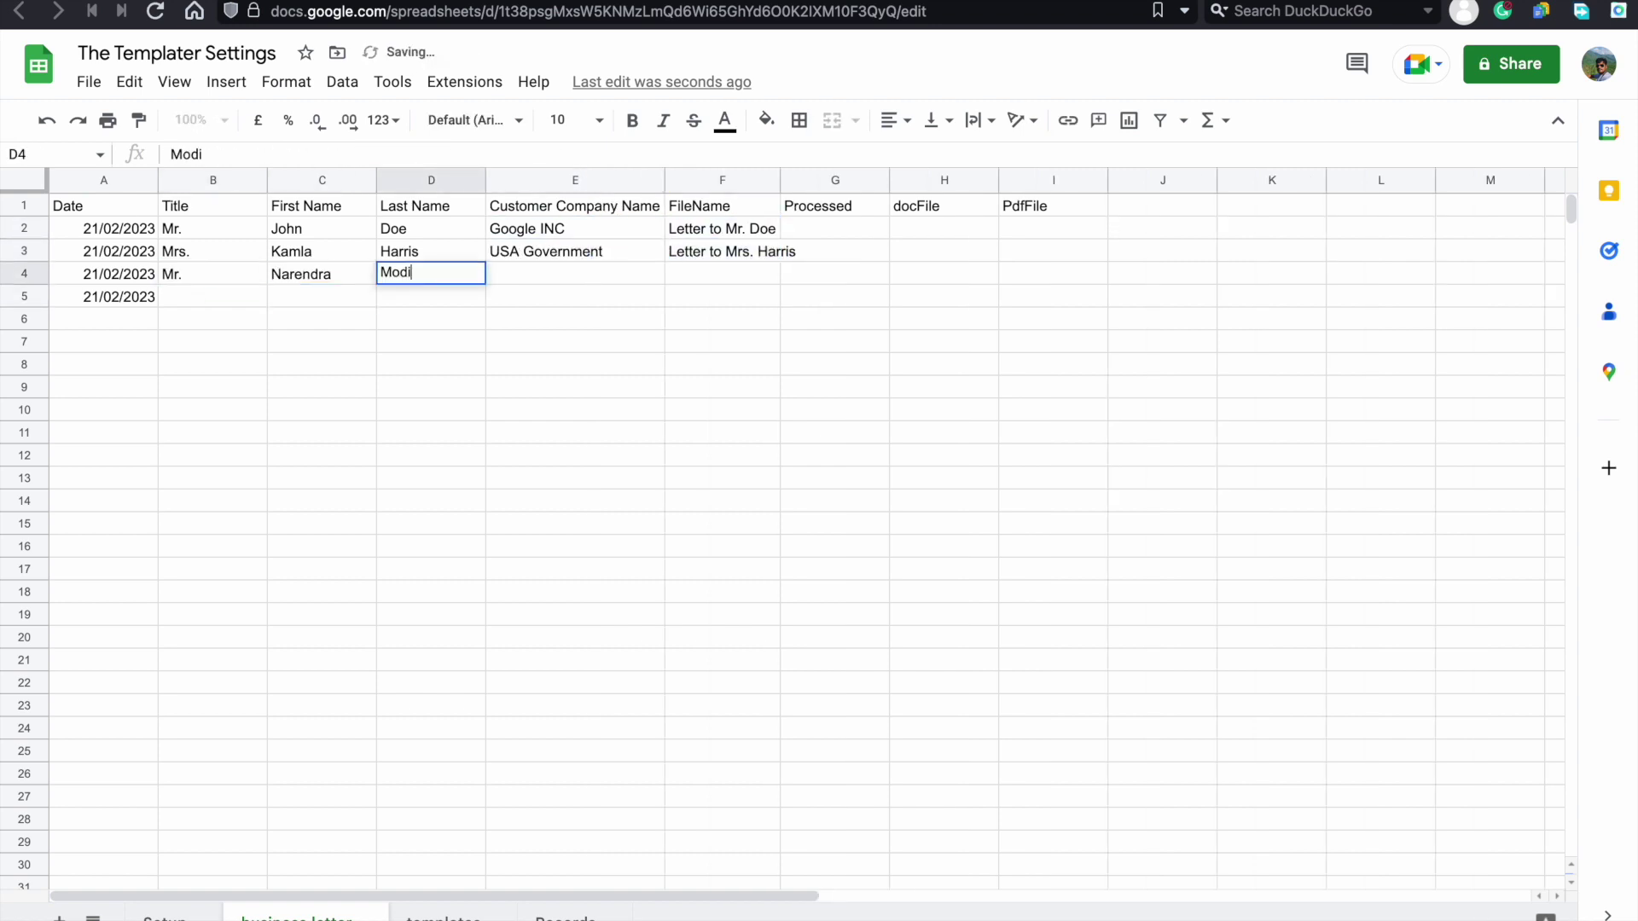
key(Tab)
text(Government of India)
key(Return)
- Fill row 5 with Mr., Elon, Musk and Tesla INC
text(Mr.)
key(Tab)
text(Elon)
key(Tab)
text(Musk)
key(Tab)
text(Tesla INC)
- Extend the file name formula from F3 down to F5 and return to The Templater's Generate Multiple Documents dialog
click(772, 251)
drag(778, 261, 771, 300)
key(ctrl+Home)
click(128, 10)
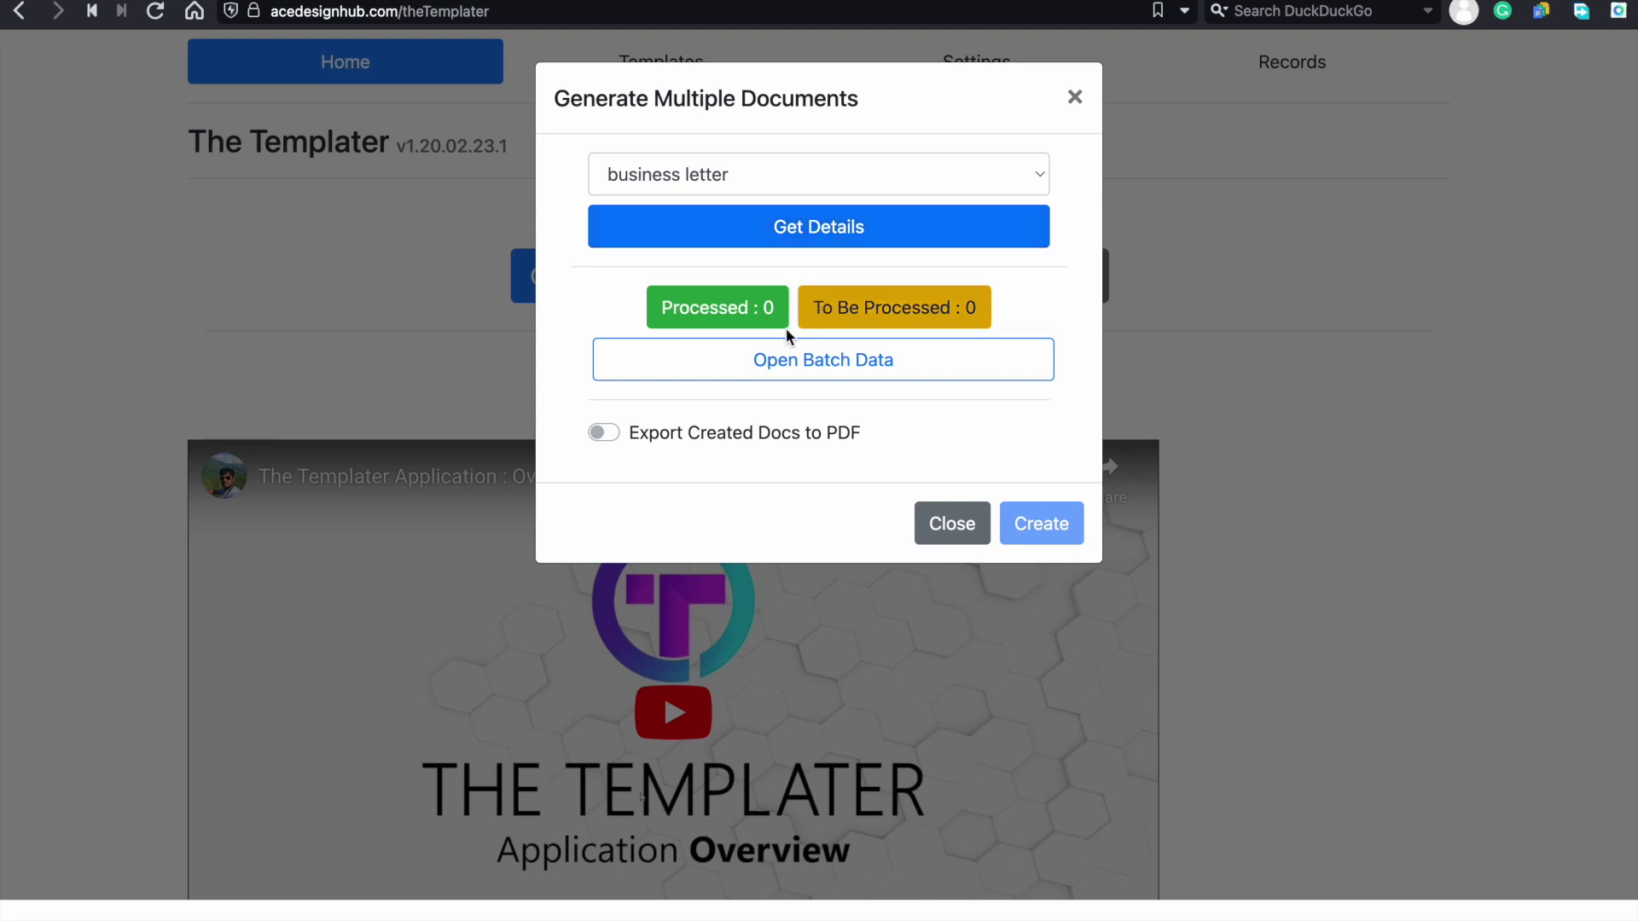
- Load the business letter batch details and create the 4 documents with export to PDF enabled
click(805, 246)
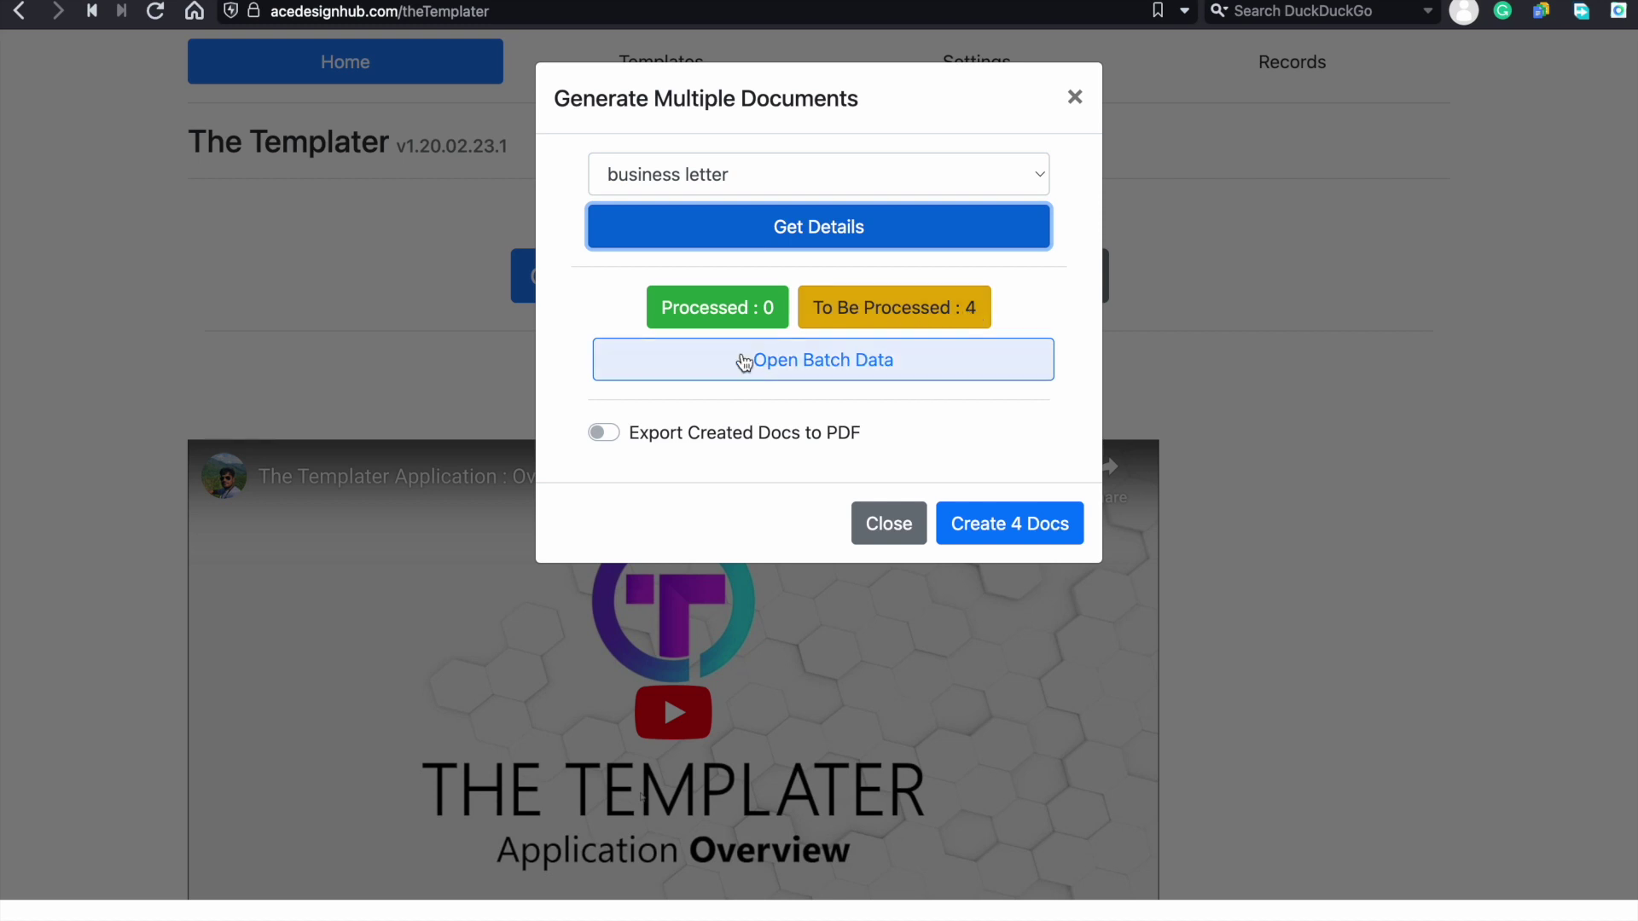
click(604, 433)
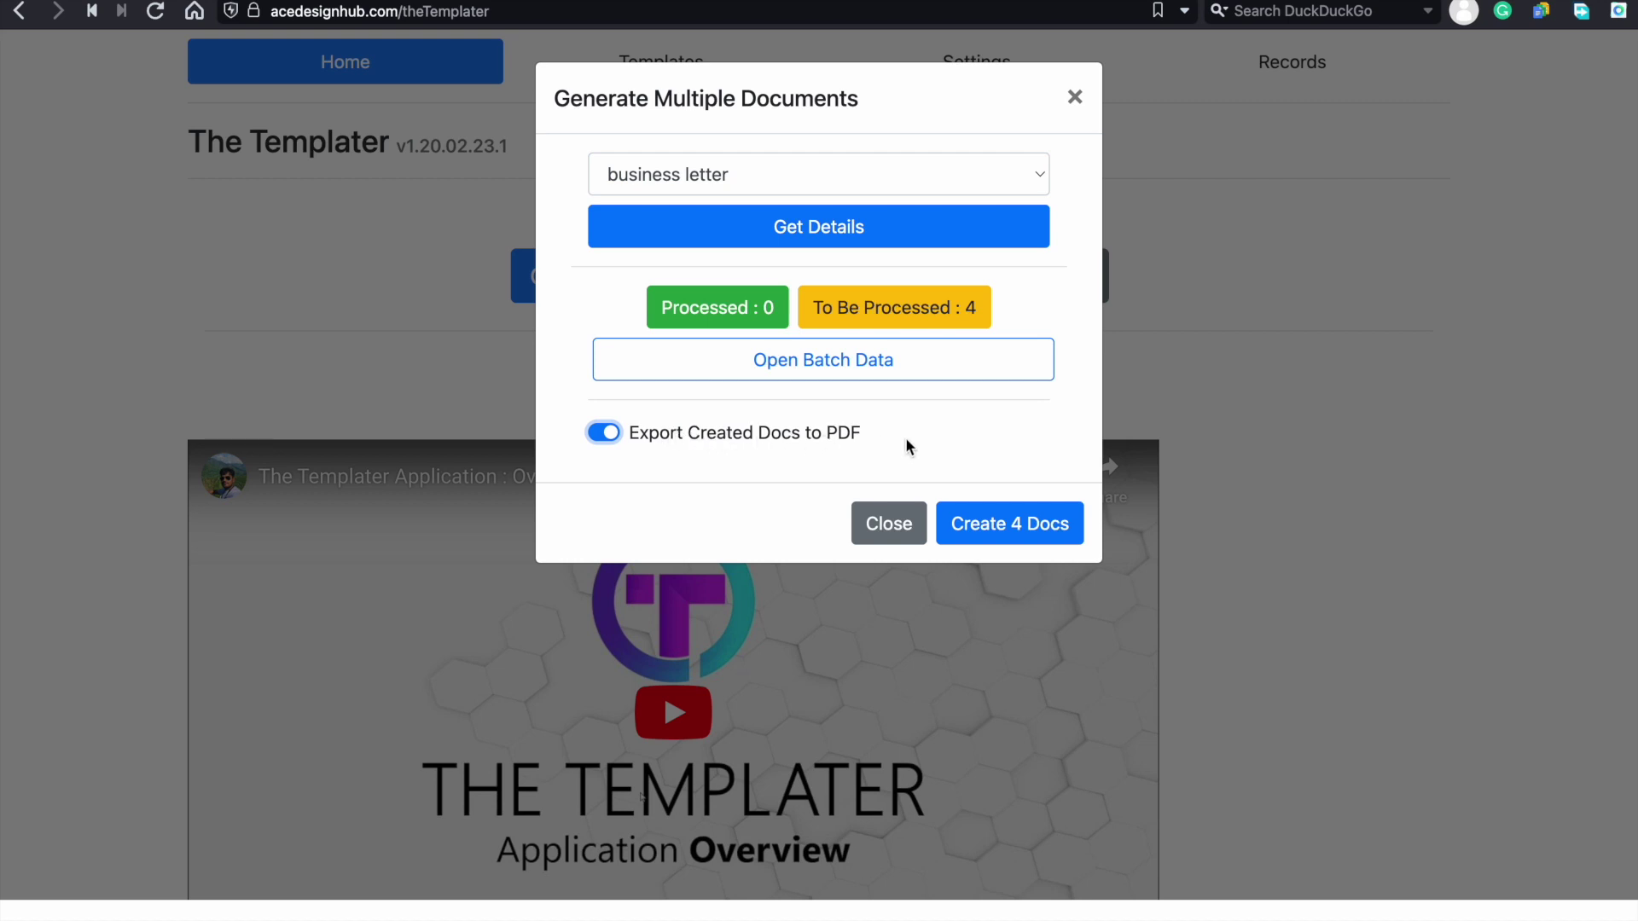
click(992, 528)
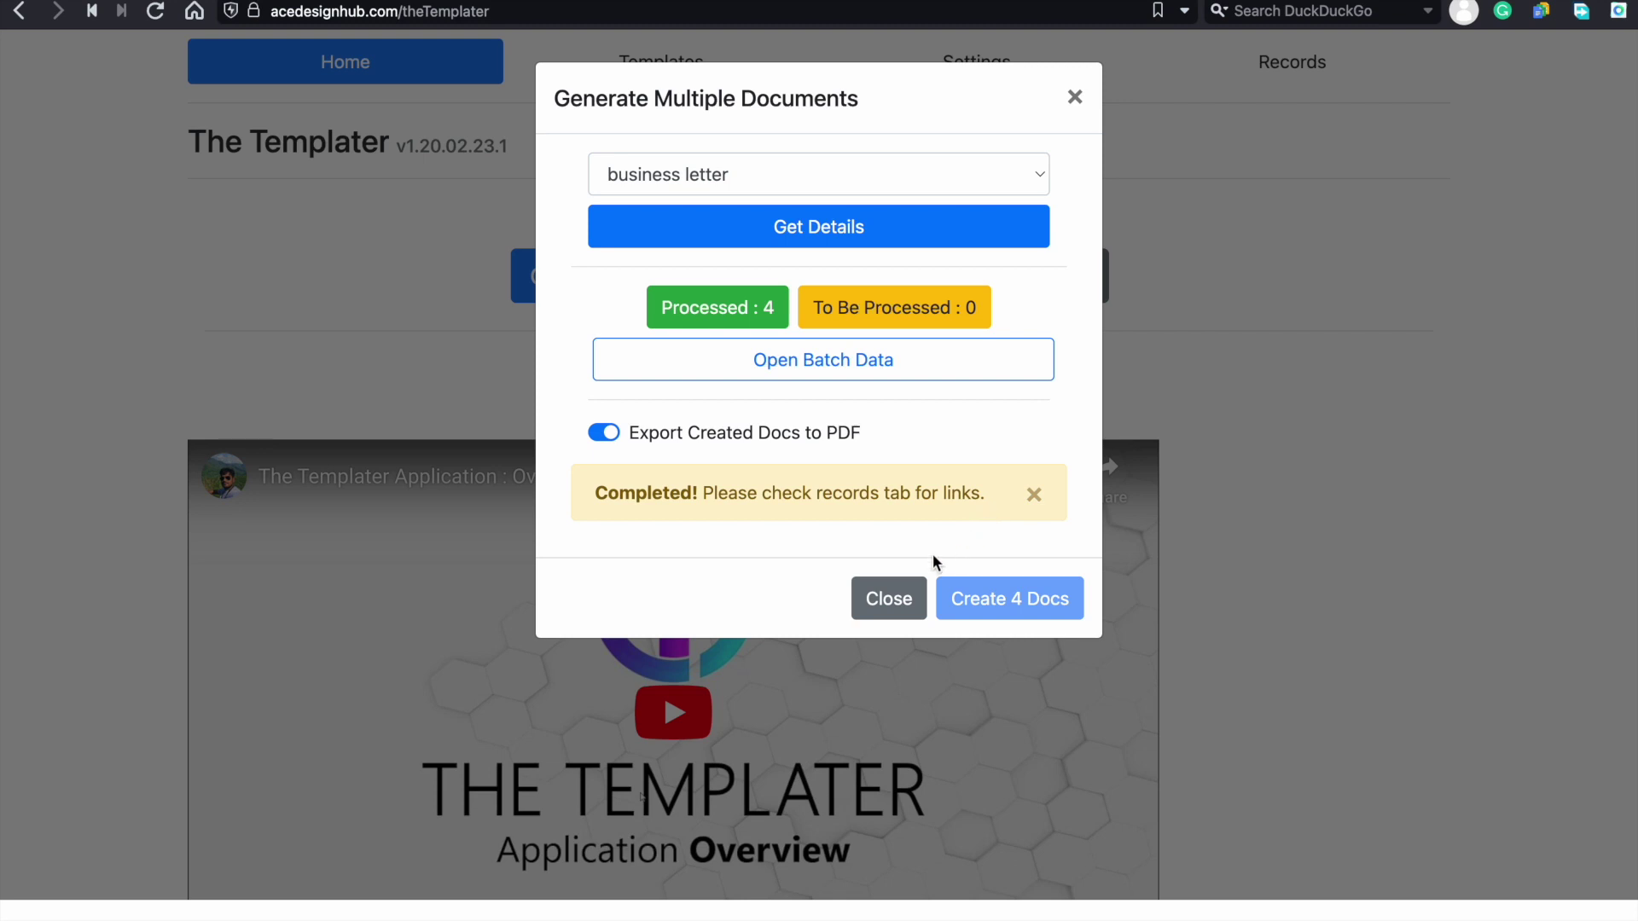
click(891, 600)
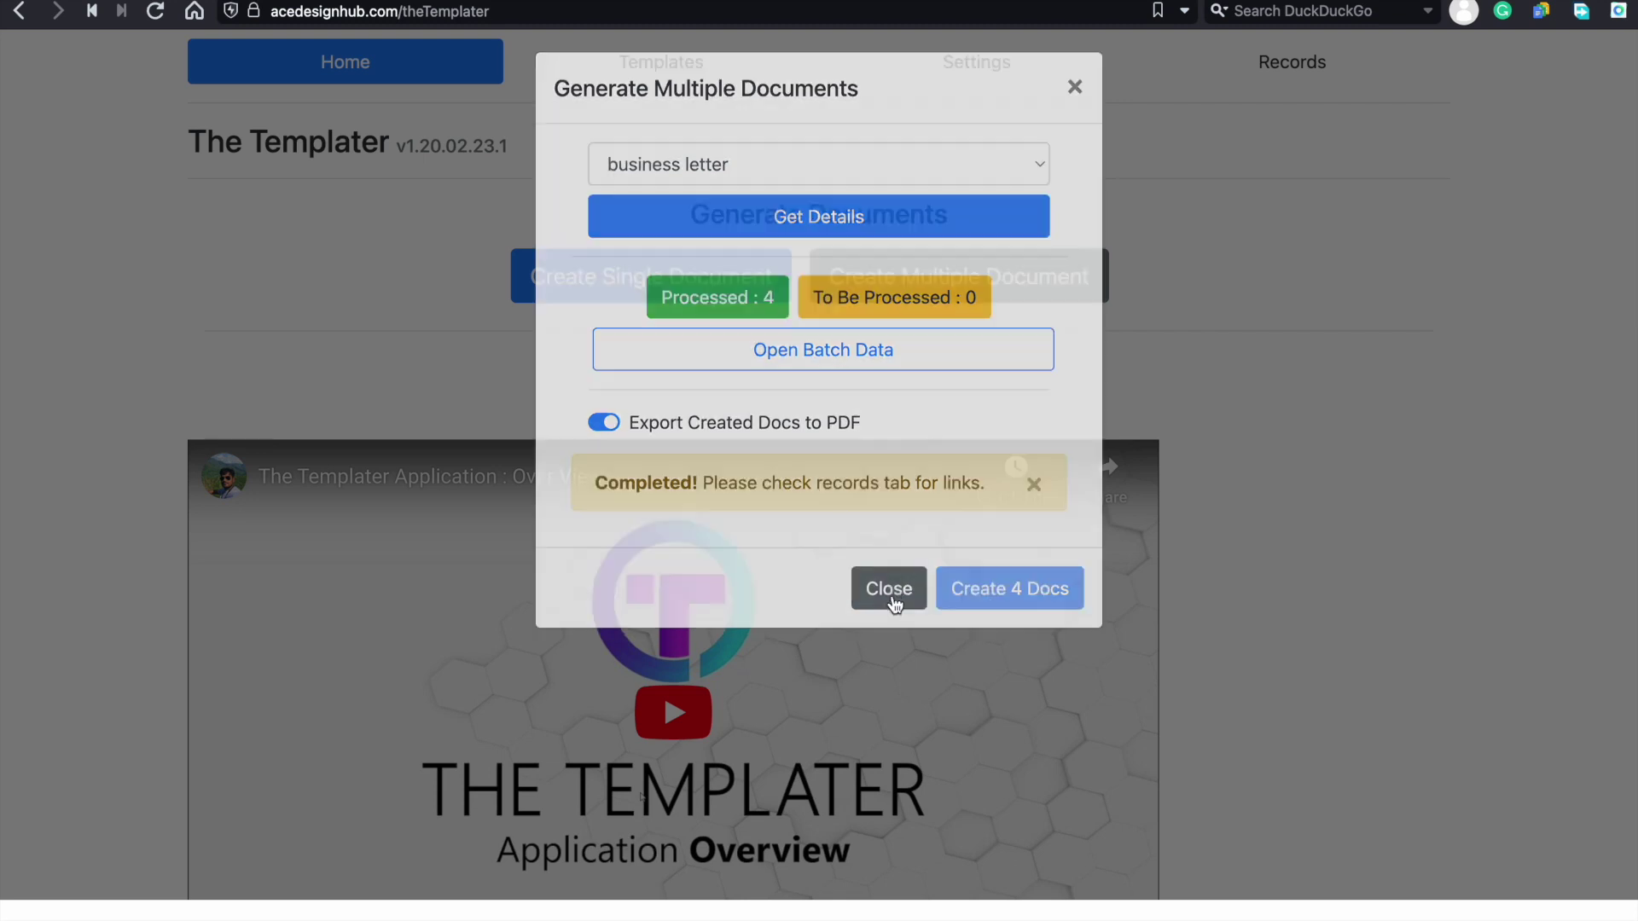
- Open the PDF file of the Letter to Mr. Musk from the generated document records and examine it
click(1280, 75)
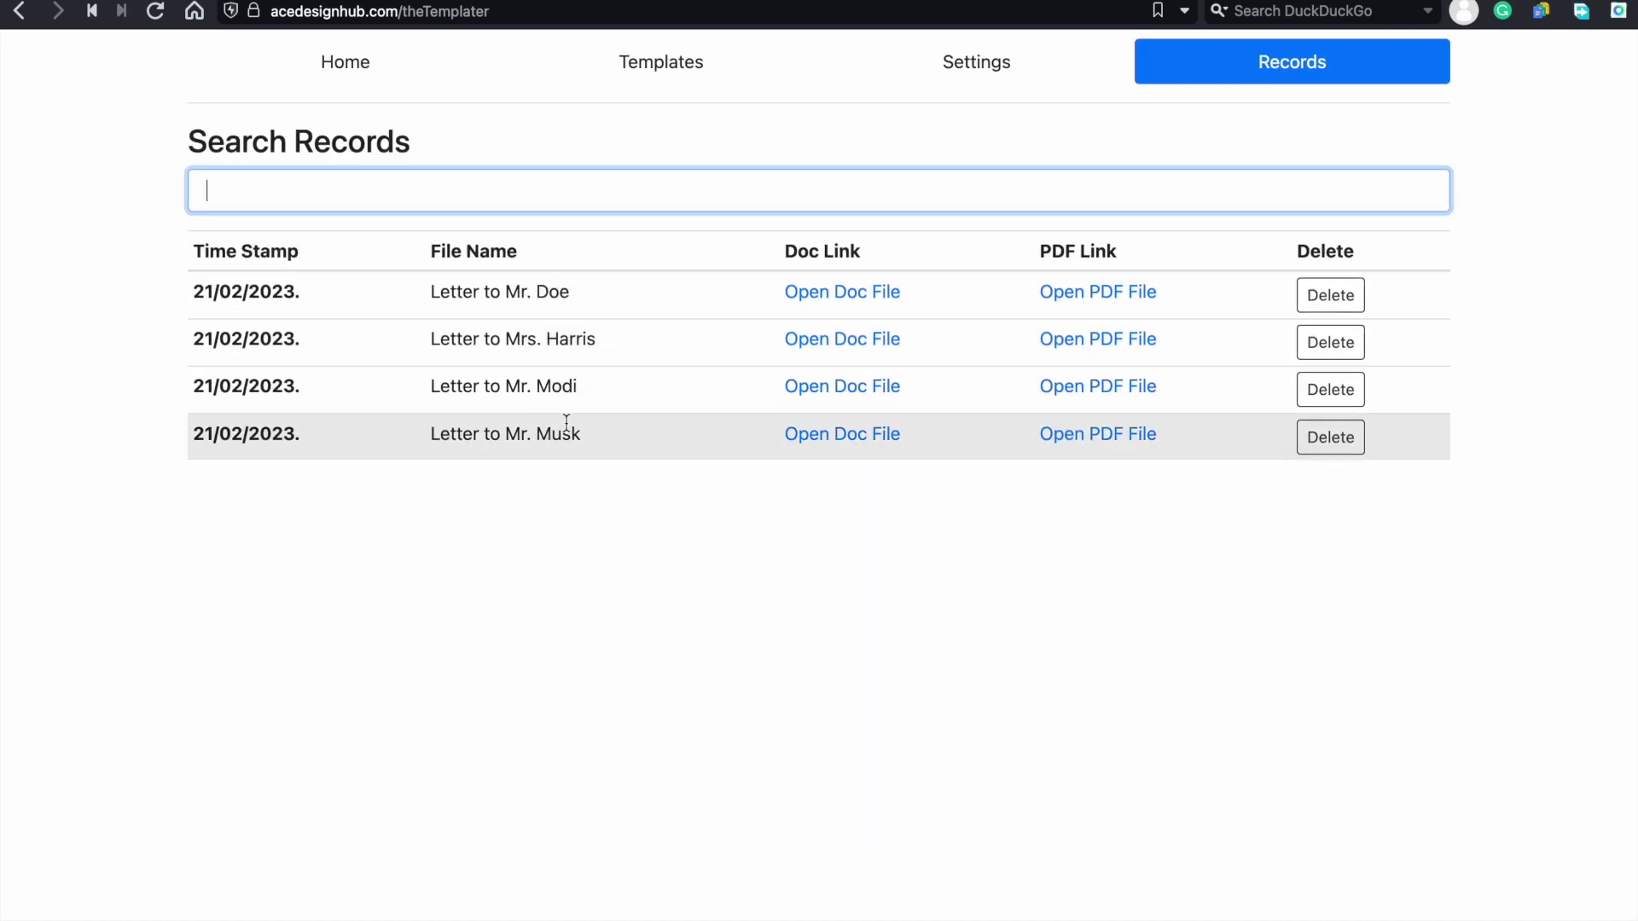
click(1087, 437)
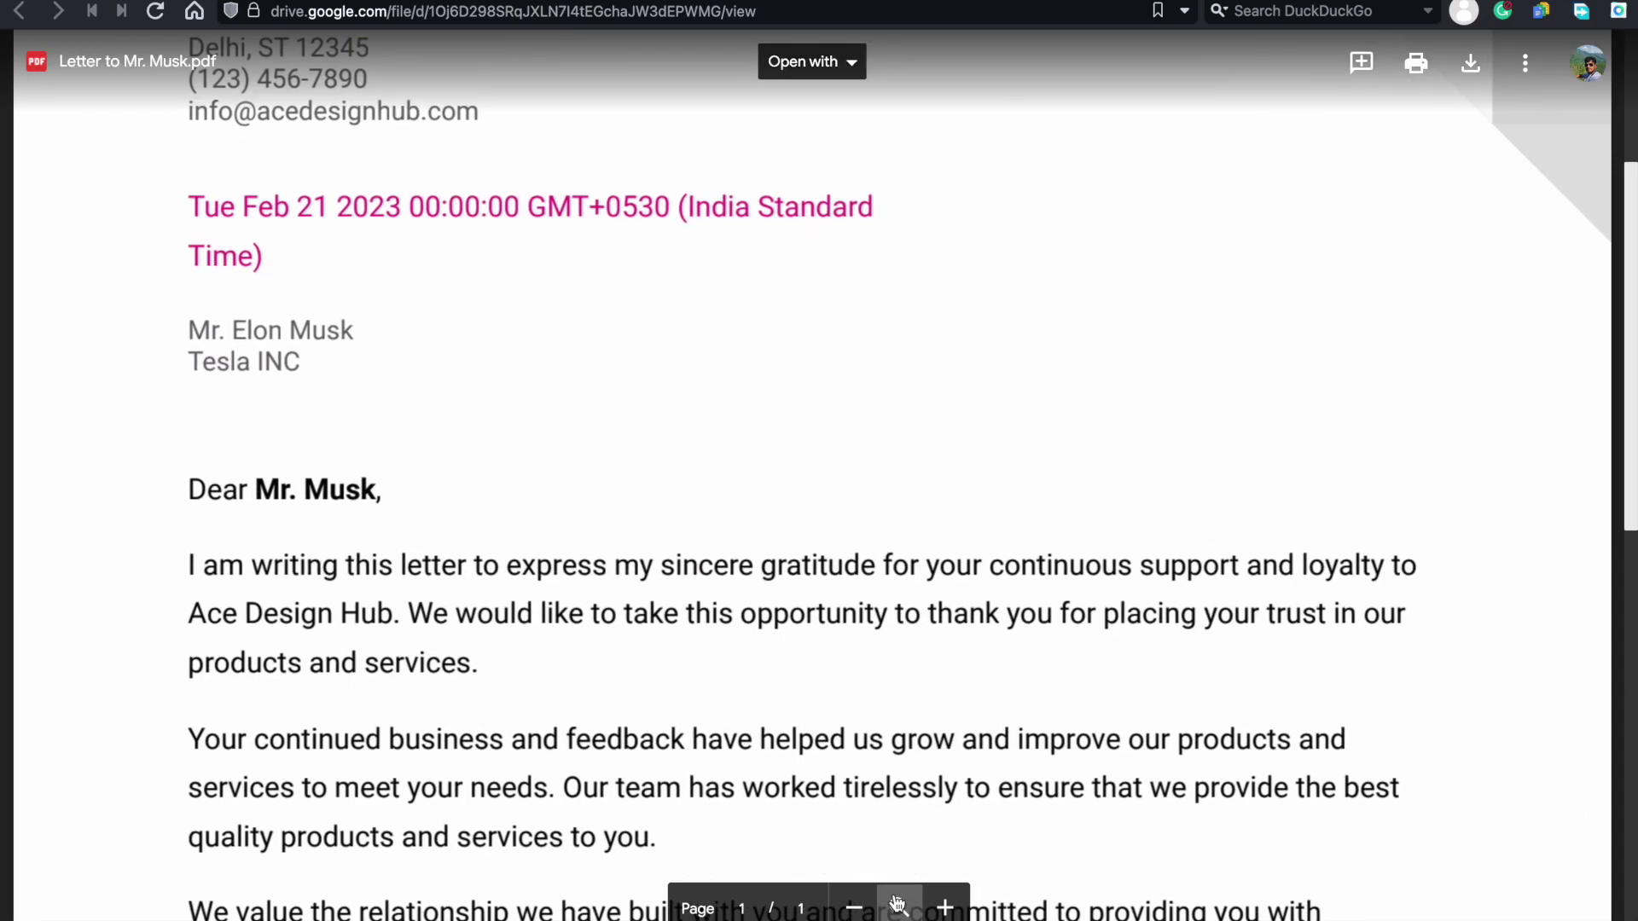
click(899, 906)
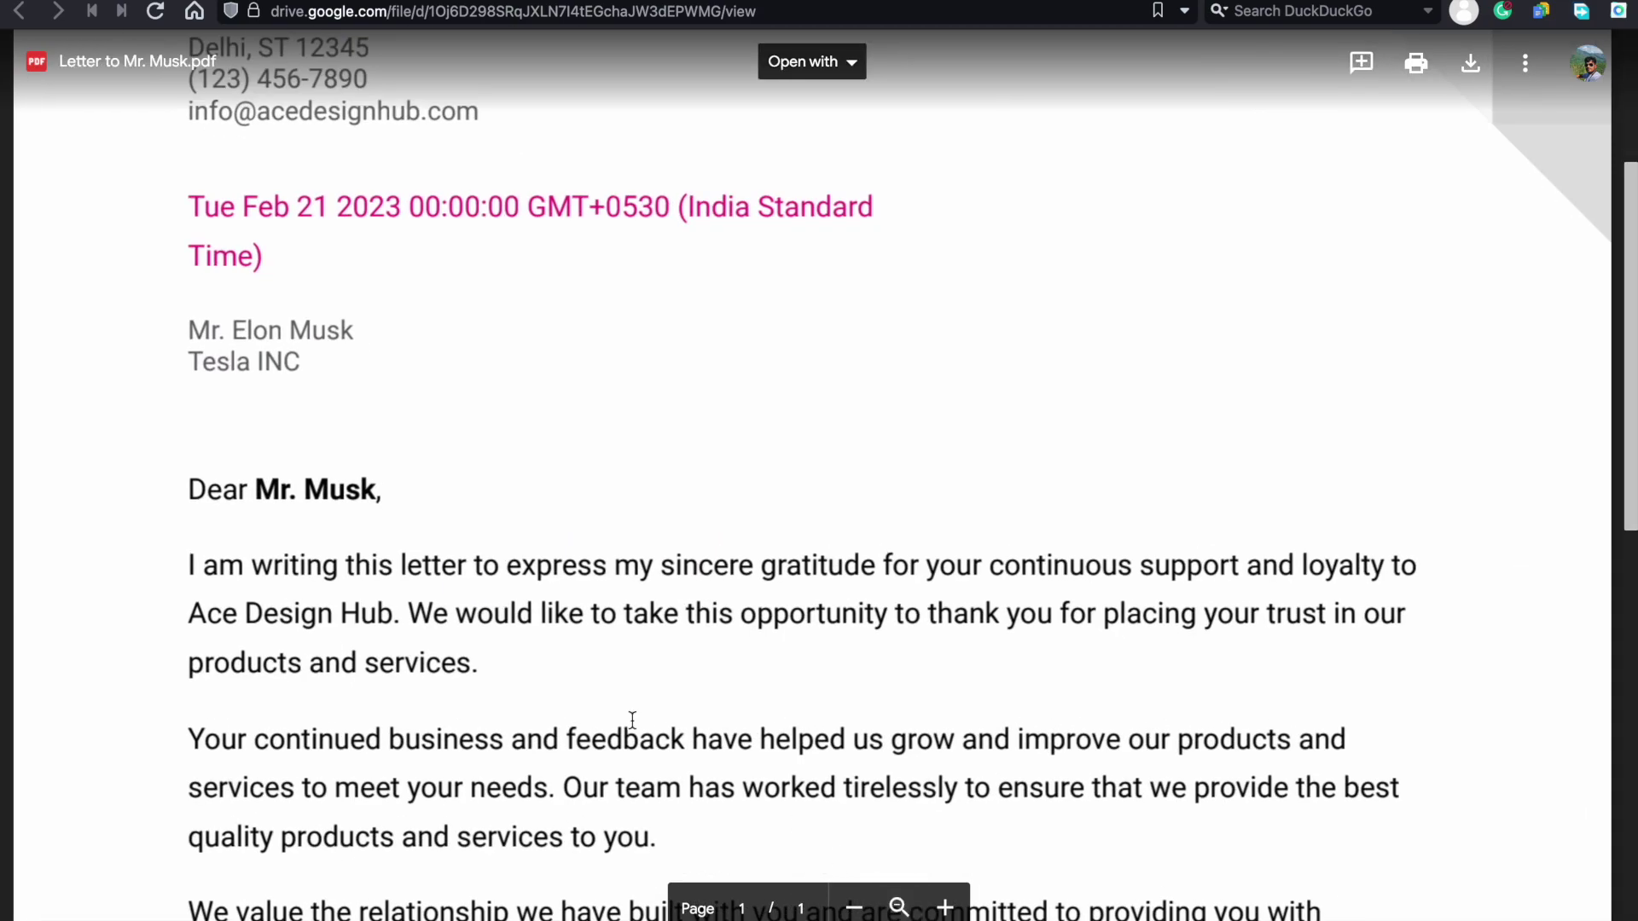